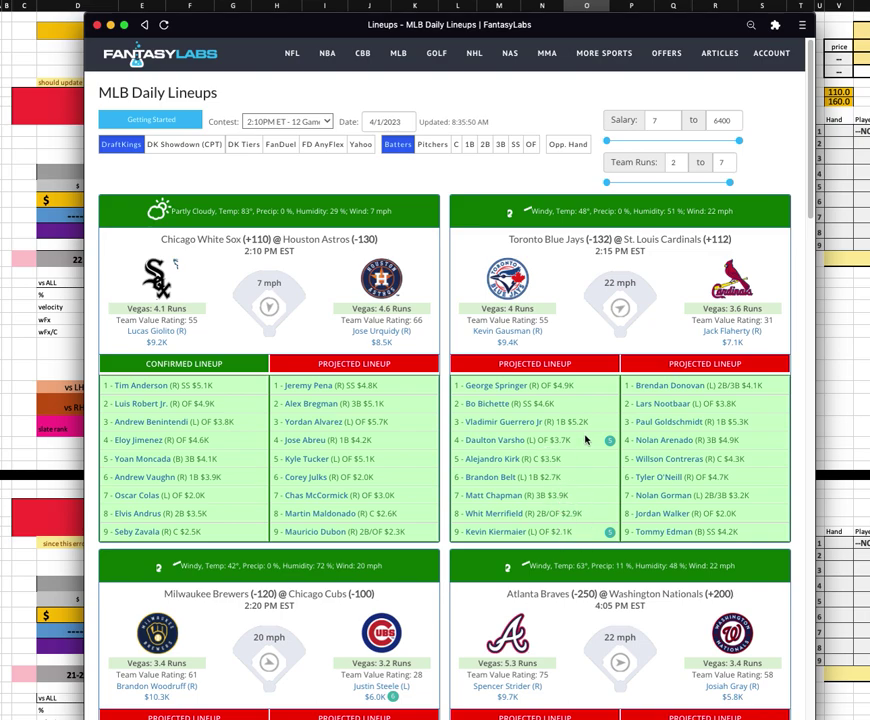
- Review the Toronto Blue Jays projected lineup on the MLB Daily Lineups page, including the cleanup hitter and the batters' salaries
left_click(520, 440)
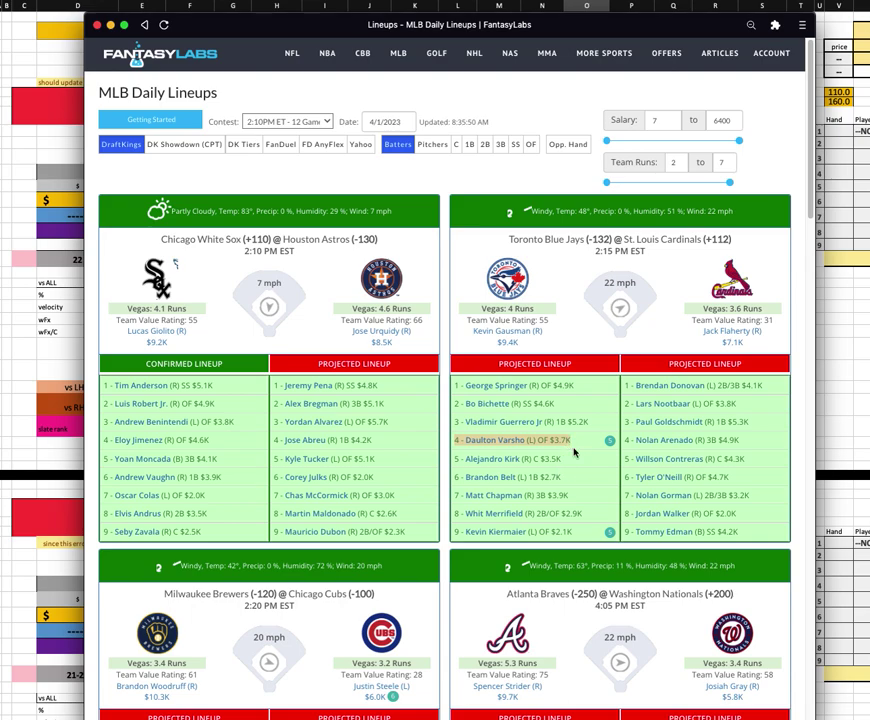
left_click(556, 402)
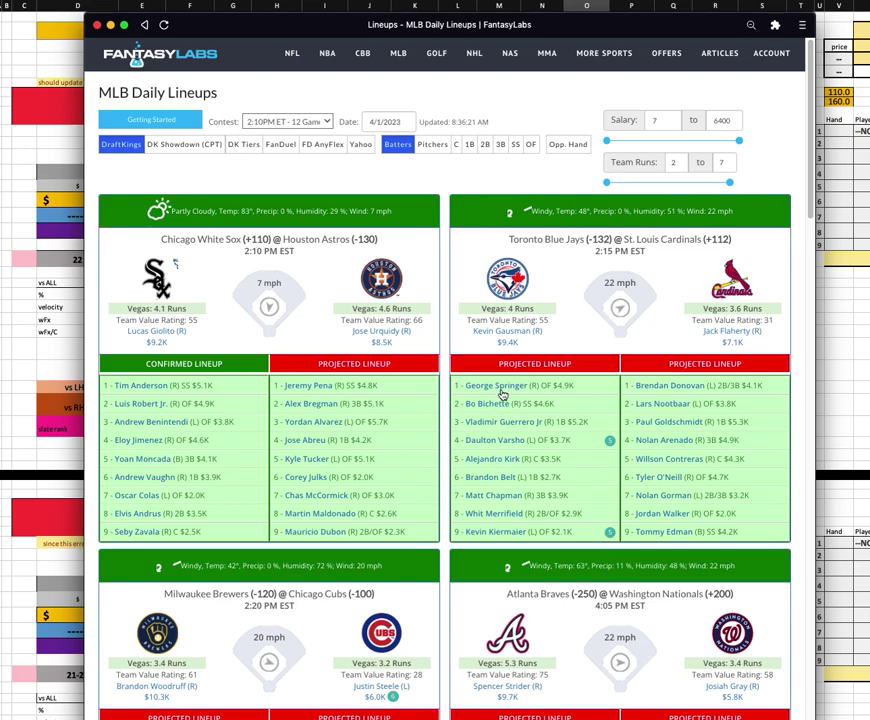
left_click_drag(583, 527, 466, 380)
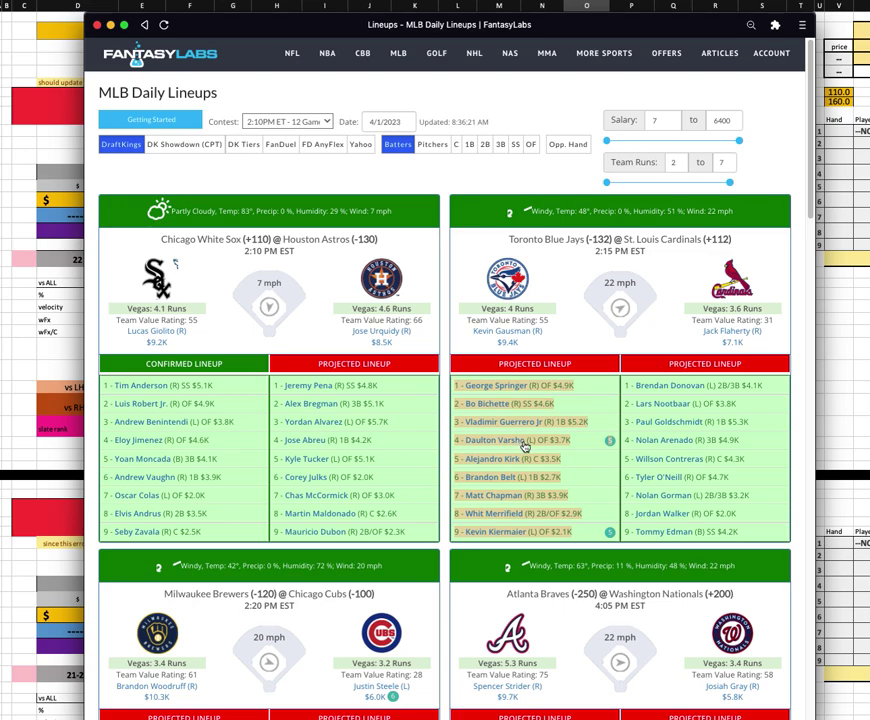
left_click(411, 338)
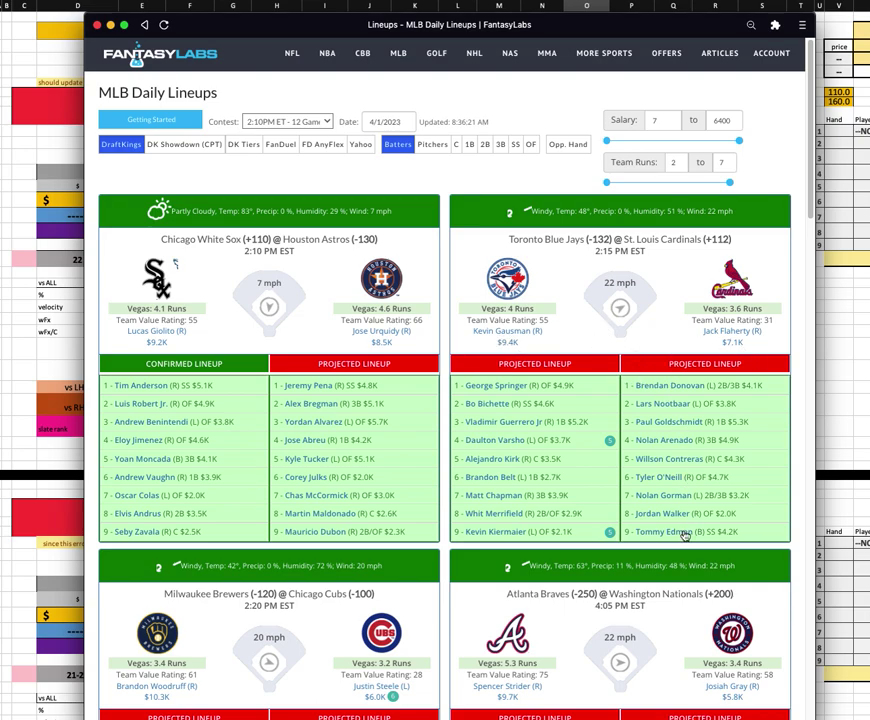
- Review the St. Louis Cardinals projected lineup, checking the first two hitters' salaries and the full batting order
left_click_drag(688, 537, 630, 380)
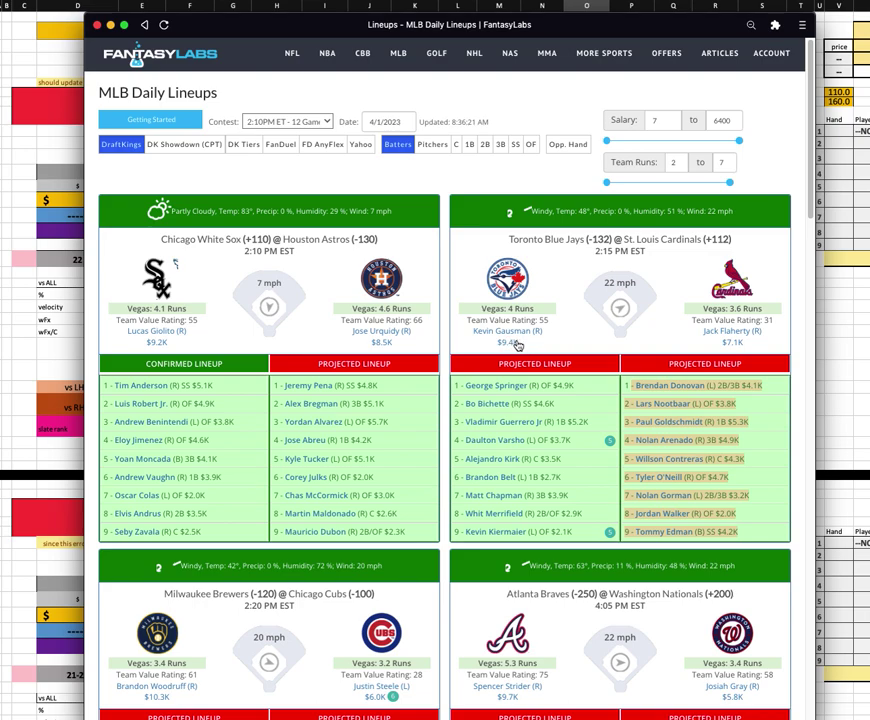
left_click(717, 390)
left_click_drag(764, 386, 637, 389)
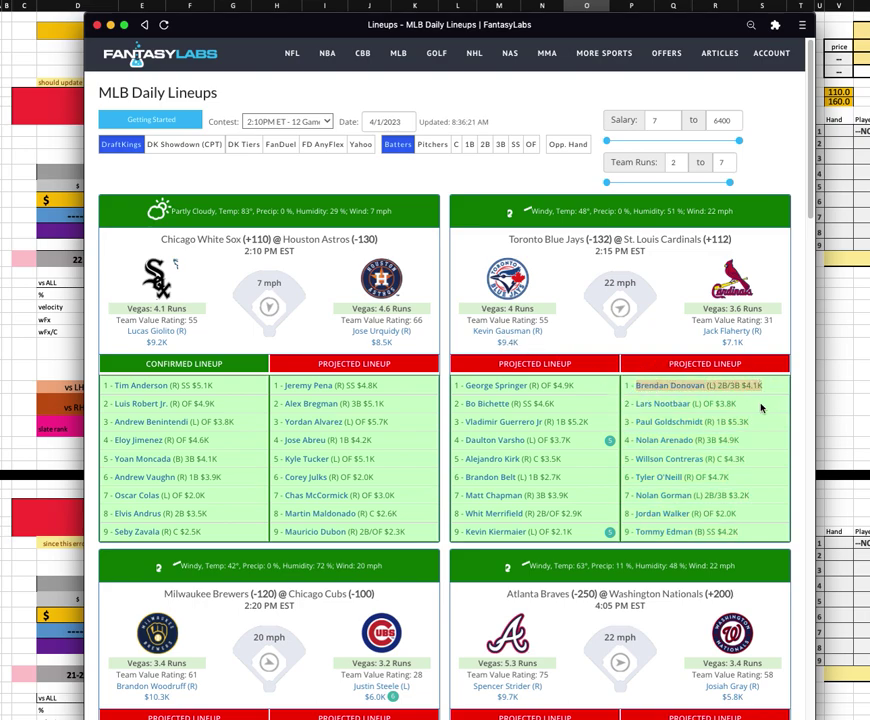
left_click_drag(719, 403, 781, 408)
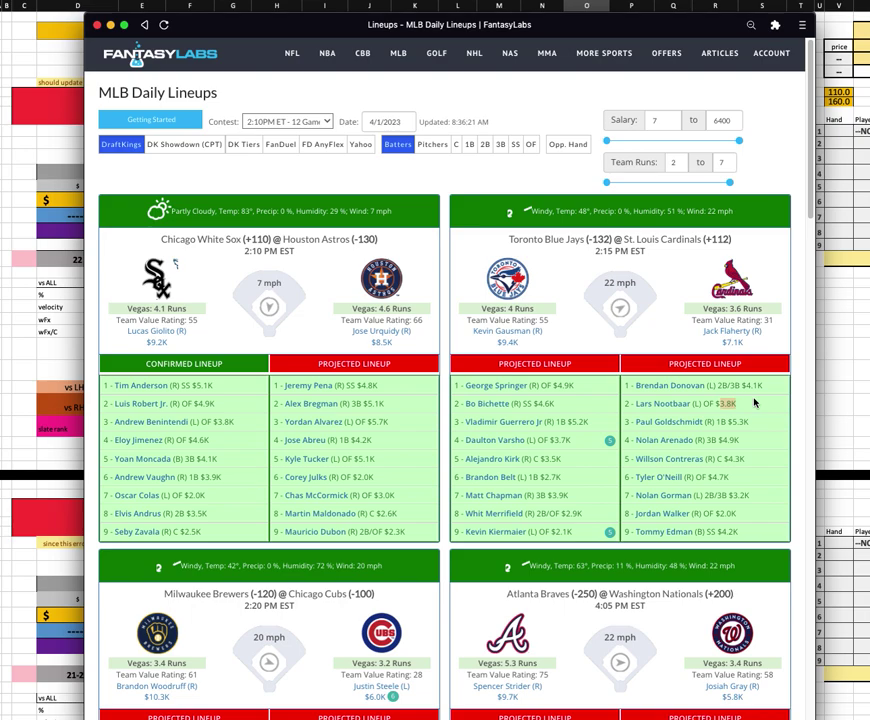
mouse_move(748, 442)
left_mouse_down()
mouse_move(729, 440)
mouse_move(729, 423)
mouse_move(737, 460)
left_mouse_up()
left_click_drag(740, 532, 635, 385)
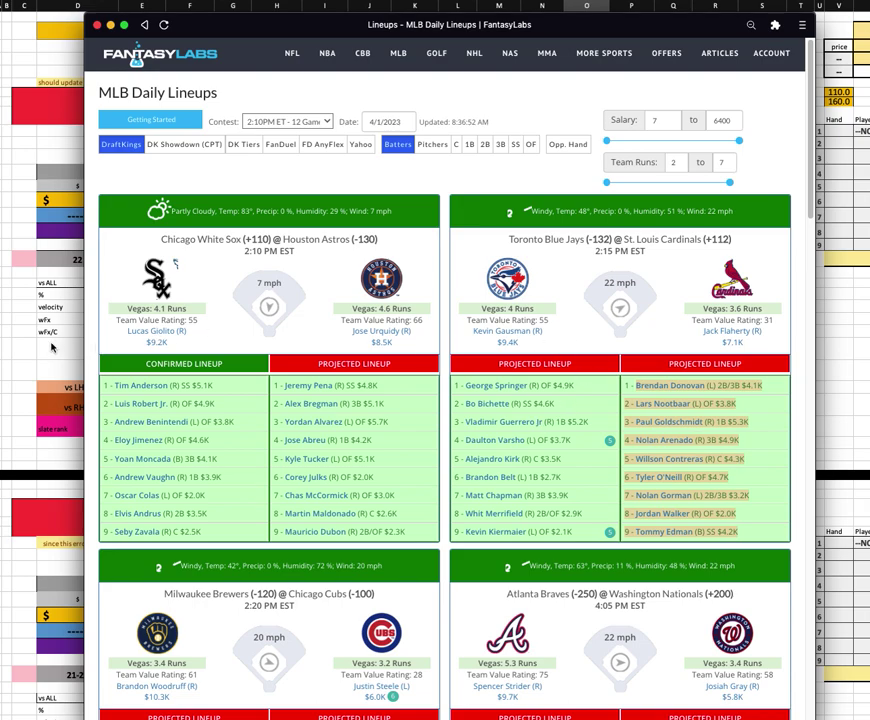
- Switch to the matchup spreadsheet and set the game selector to MIL@CHC
left_click(25, 362)
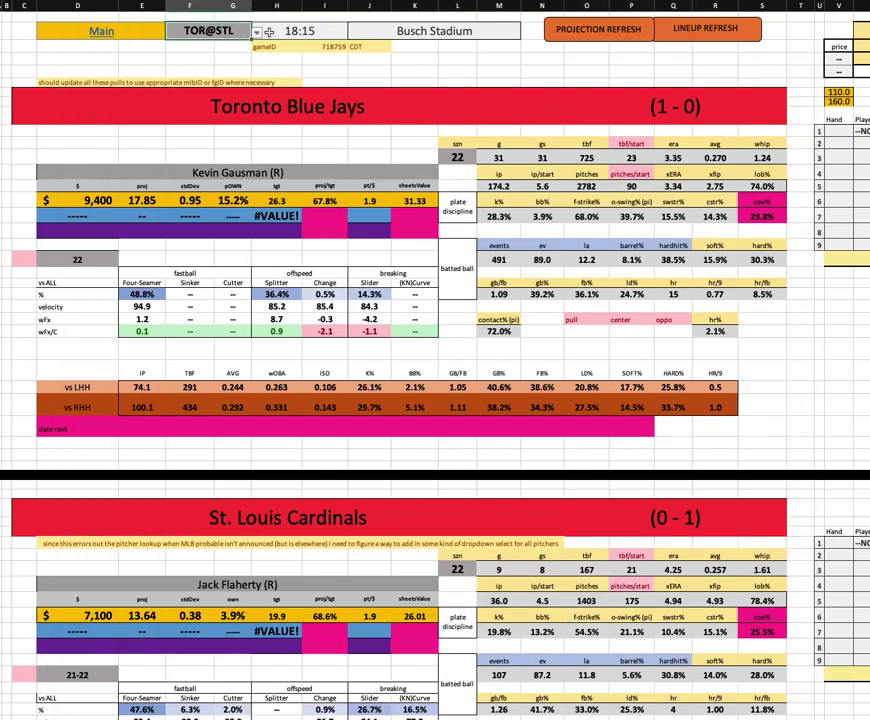
left_click(256, 32)
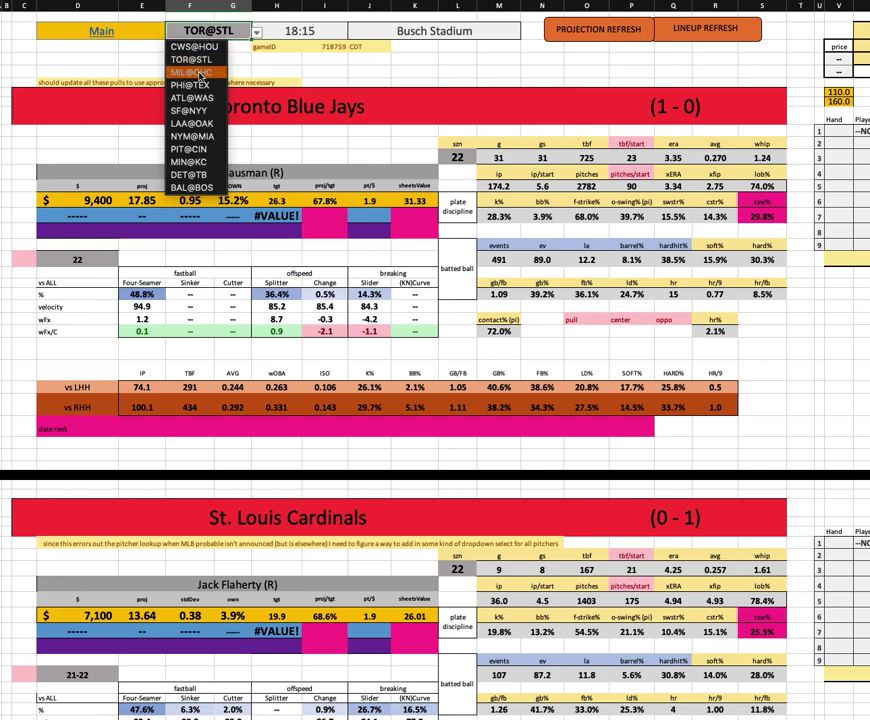
left_click(190, 72)
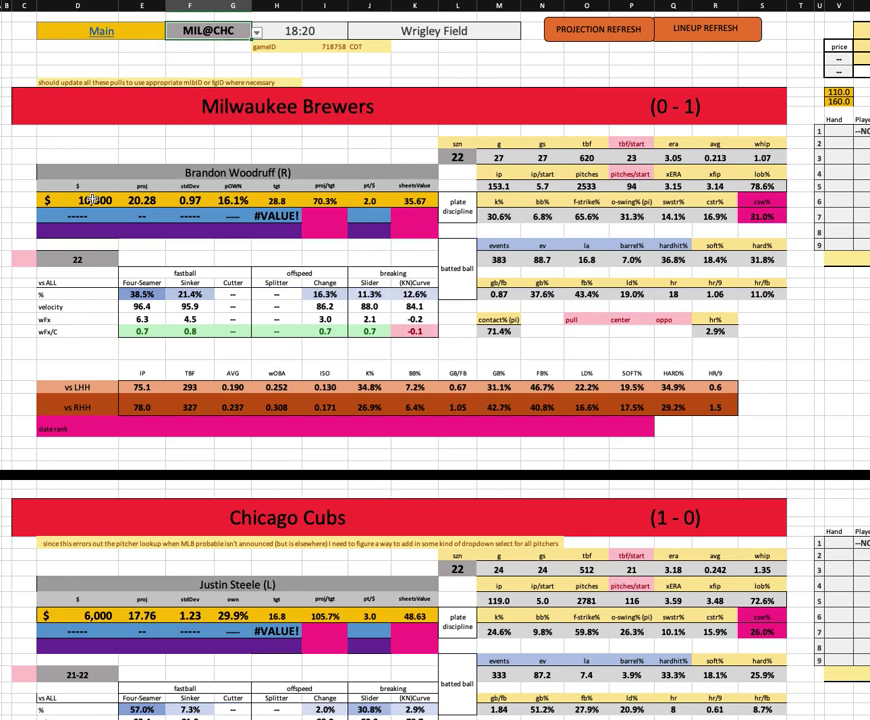
- Examine the Milwaukee Brewers starter's salary, projected ownership, strikeout rate, ERA and xERA, walk rate and ground-ball to fly-ball ratio
left_click(92, 199)
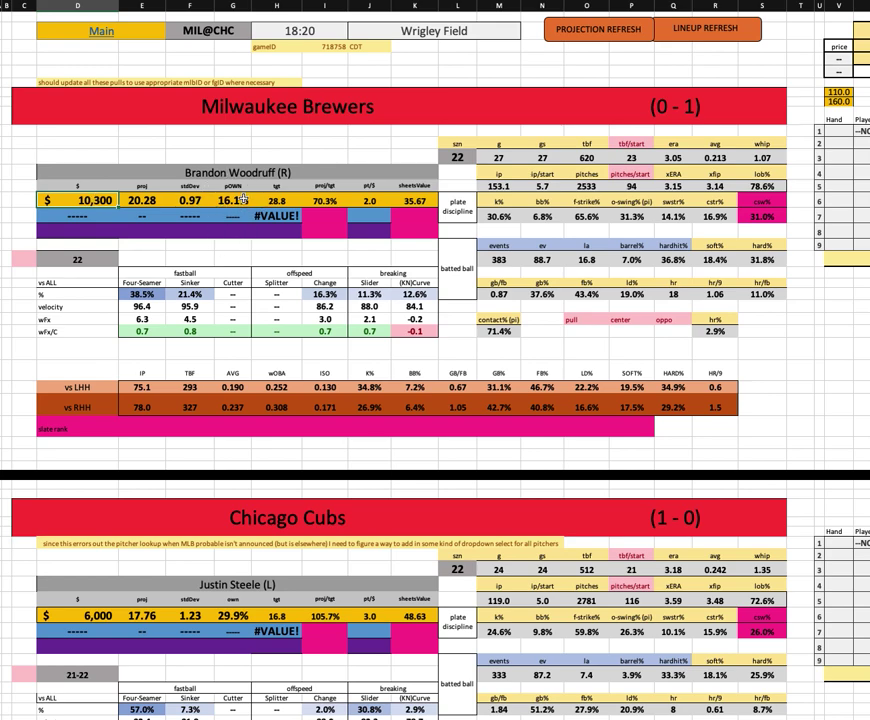
left_click(242, 199)
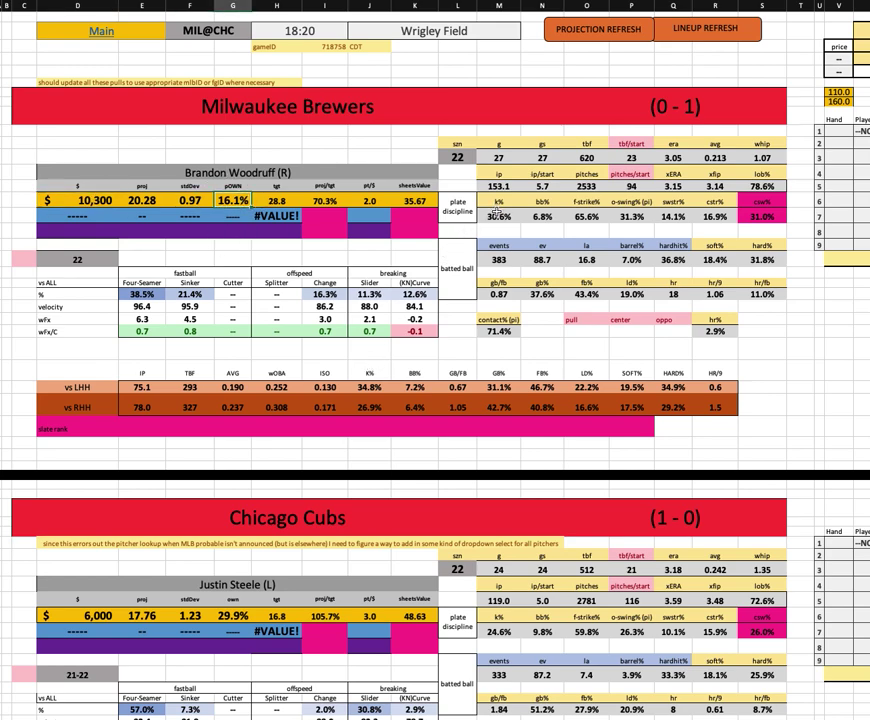
left_click(494, 214)
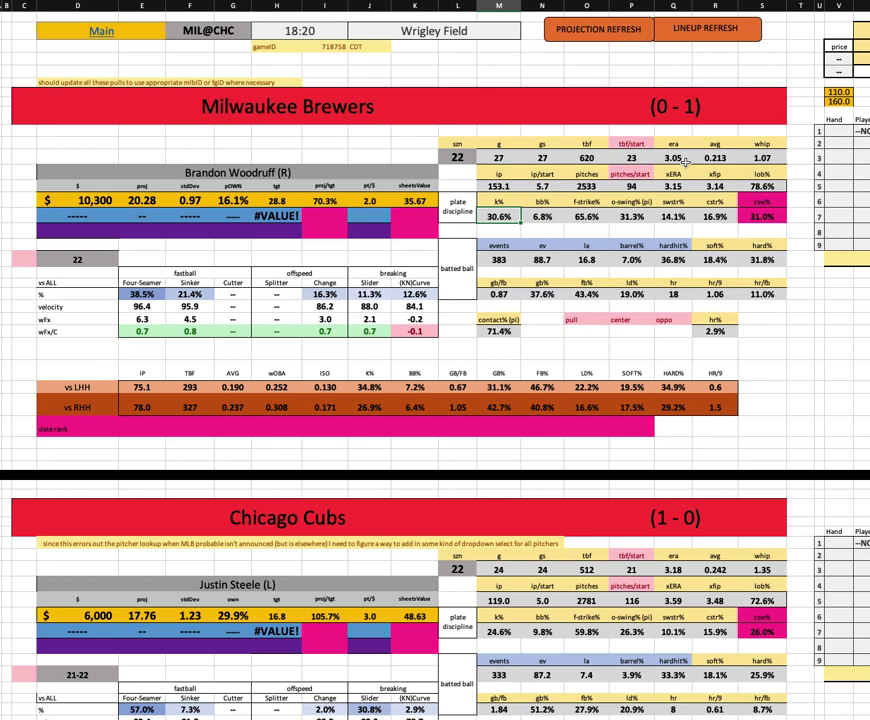
left_click_drag(686, 161, 684, 190)
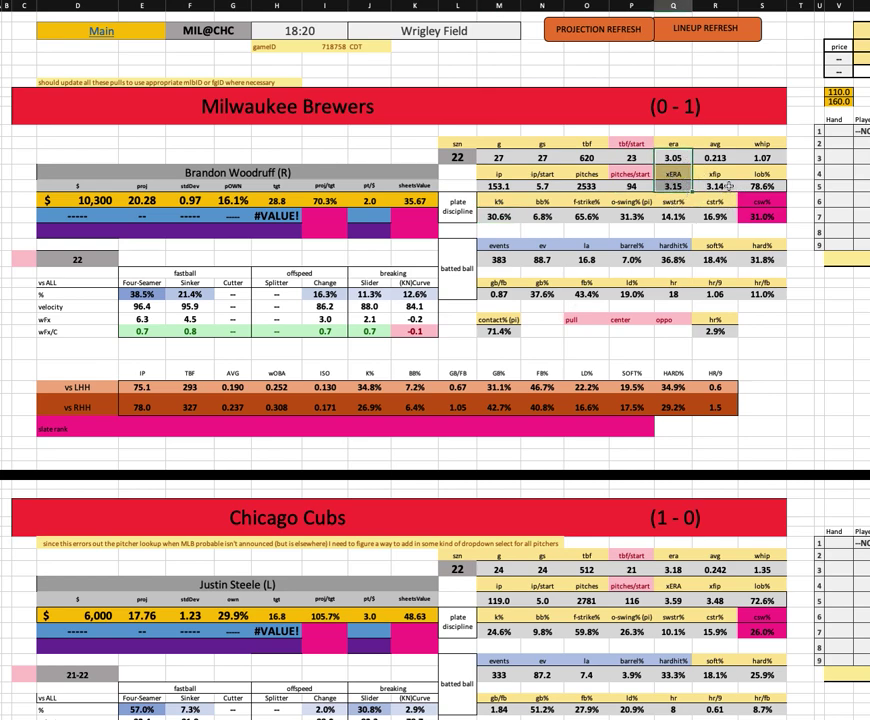
left_click(541, 216)
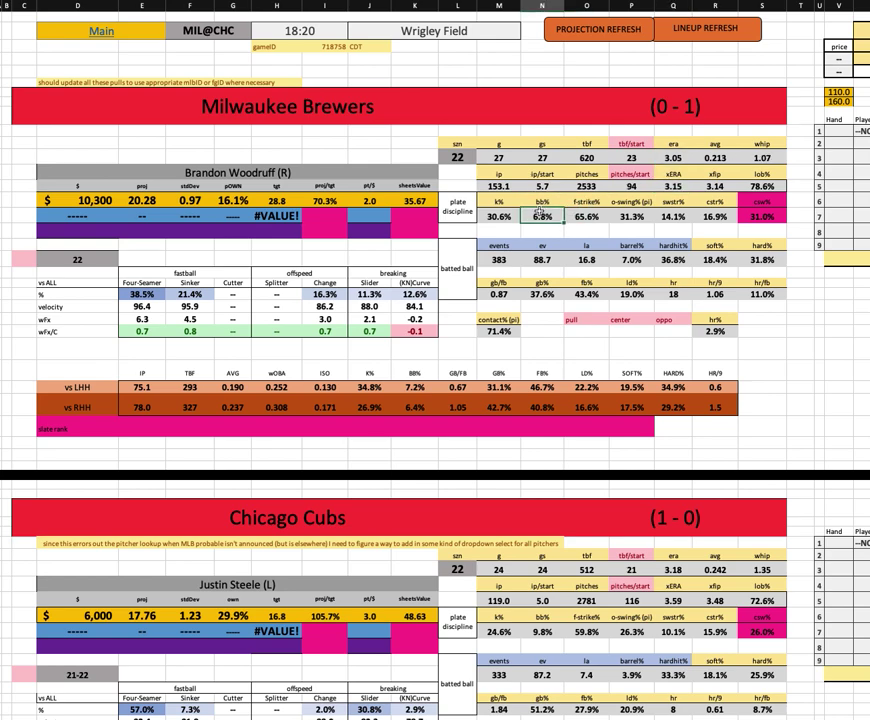
left_click(502, 295)
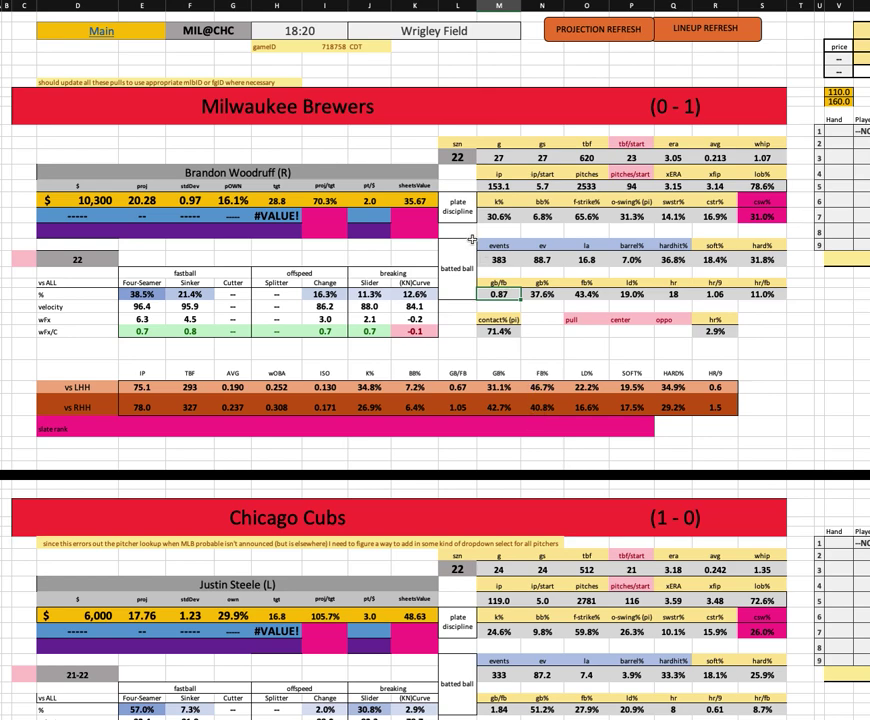
- Examine the Brewers starter's ISO, K% and HR/9 against right-handed hitters, alongside his projected ownership and overall strikeout rate
left_click(137, 408)
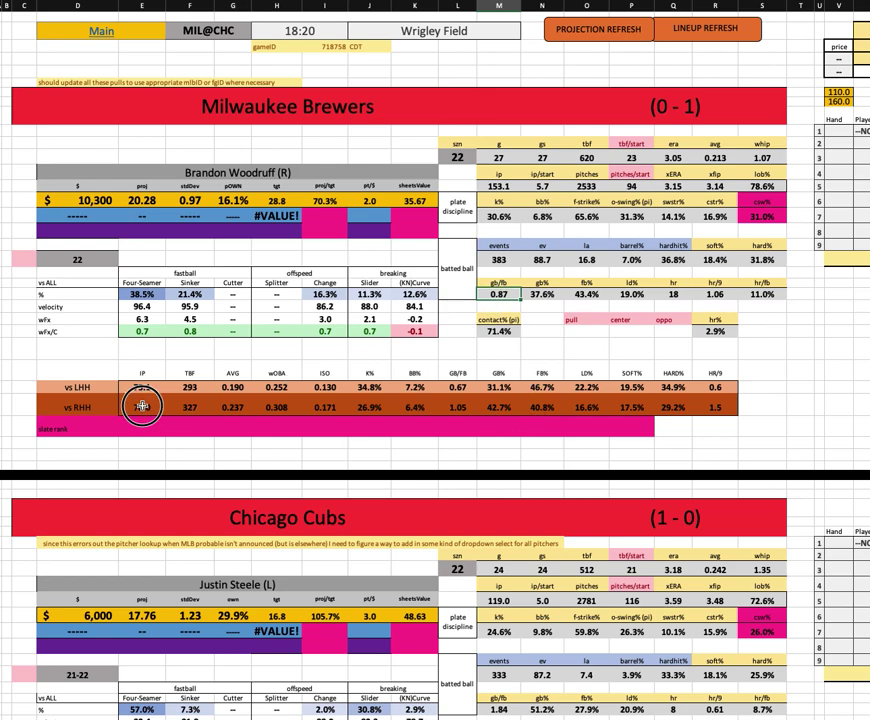
left_click(325, 407)
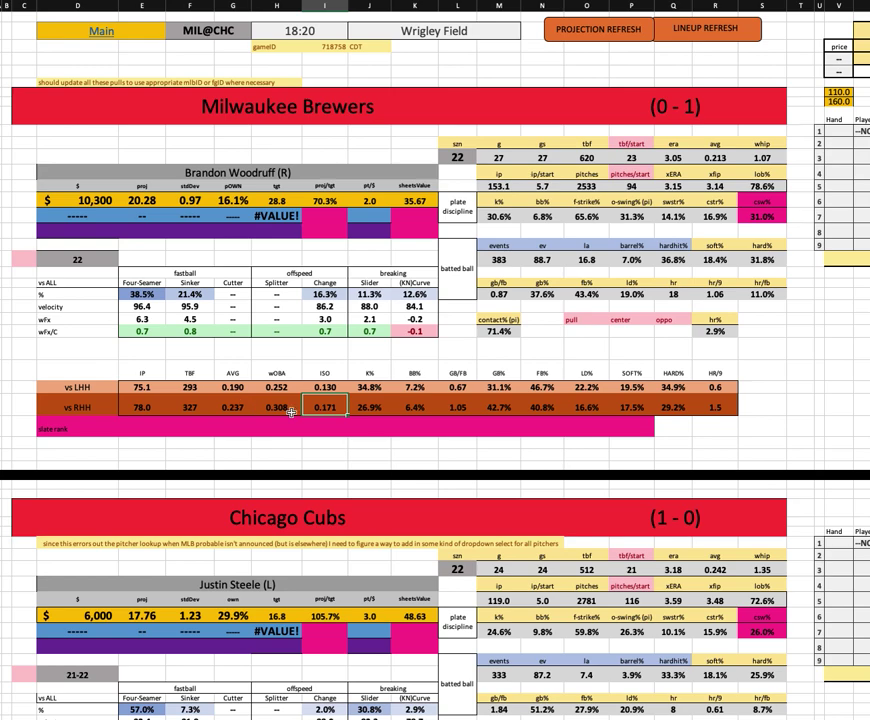
left_click(362, 409)
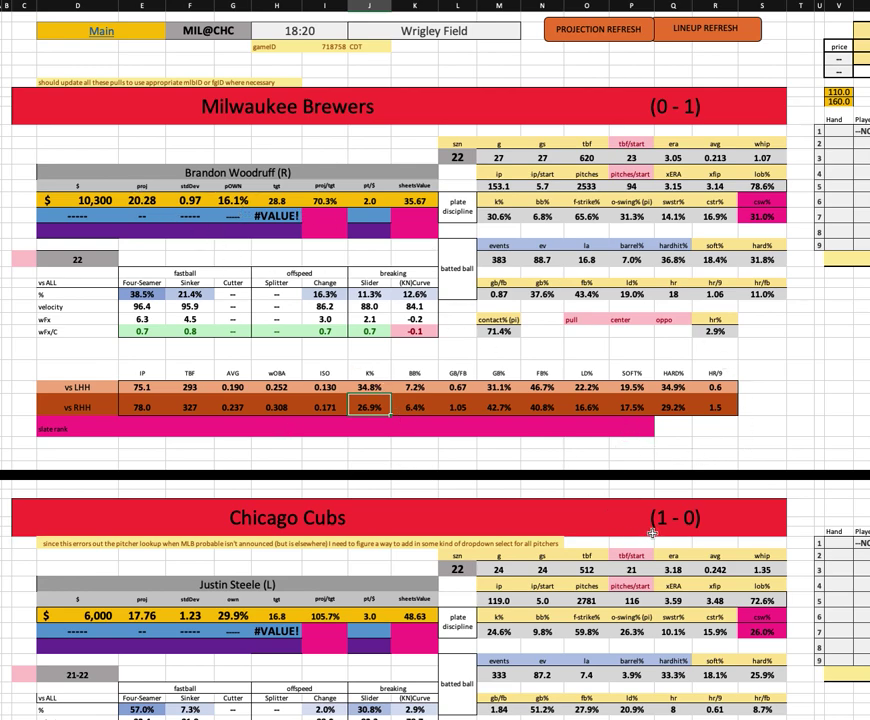
left_click(240, 198)
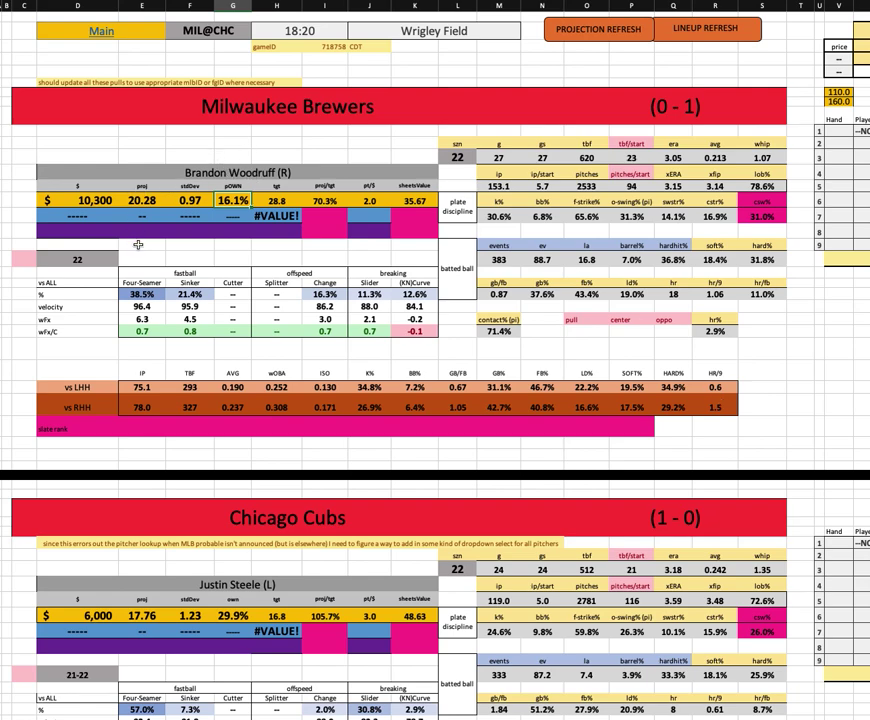
left_click(498, 216)
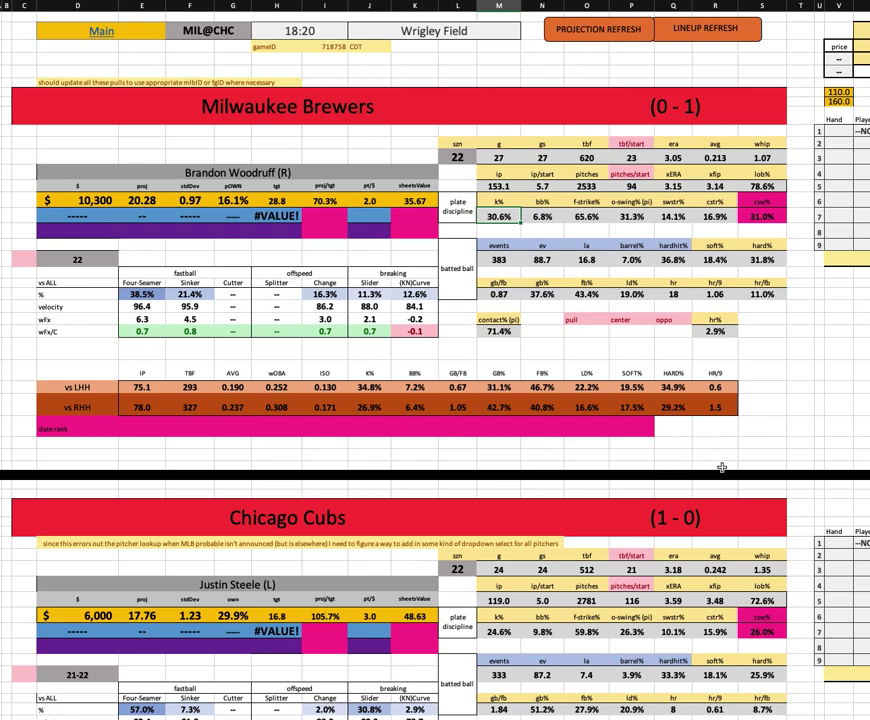
left_click(715, 407)
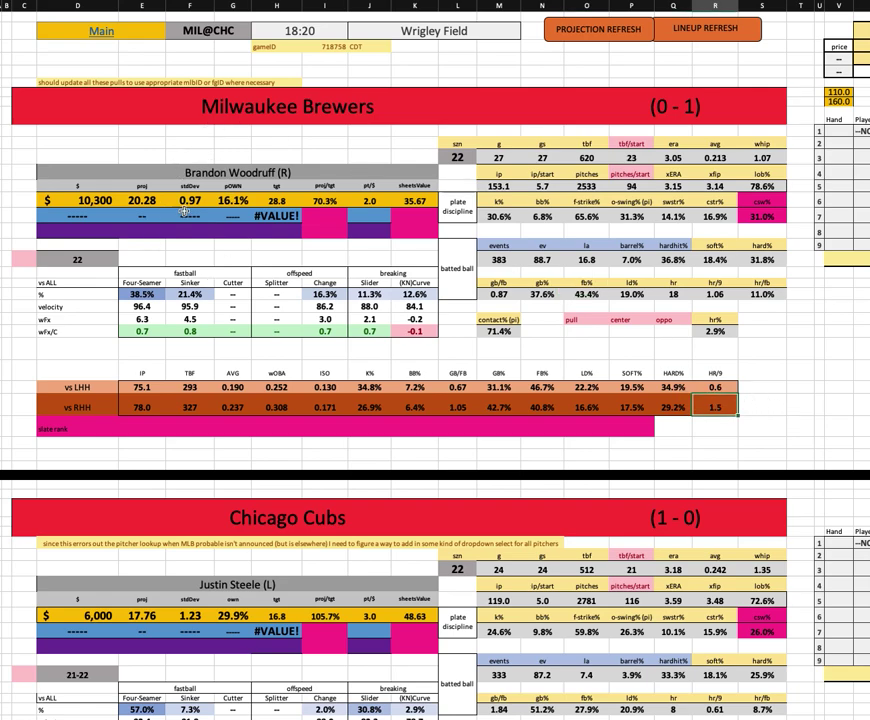
- Check the Chicago Cubs starter's stats in the spreadsheet, and switch back to the FantasyLabs lineups at the Brewers–Cubs game
scroll(352, 515, "down", 3)
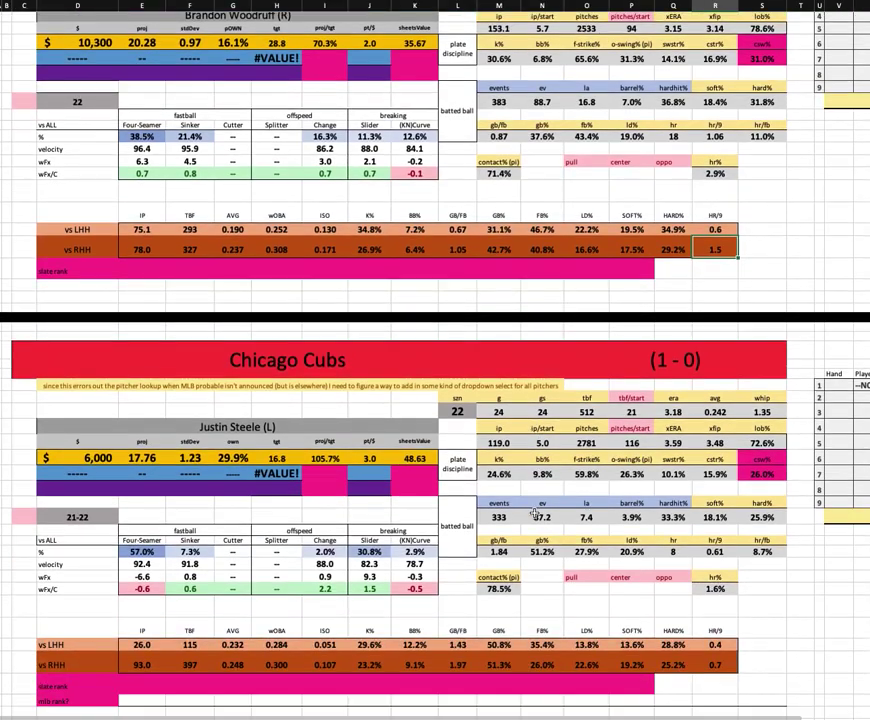
scroll(429, 508, "down", 1)
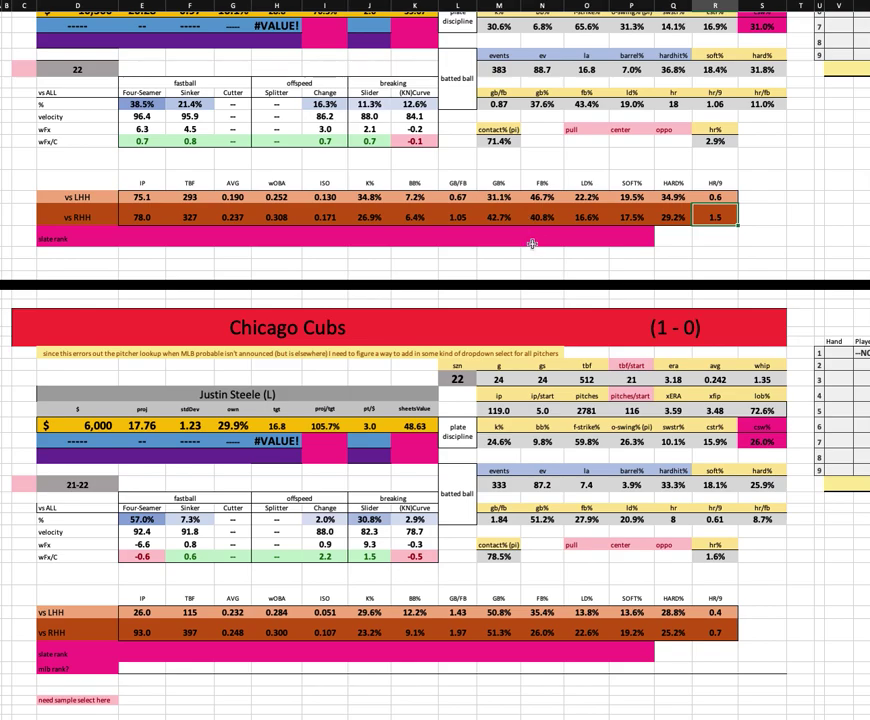
key("super+Tab")
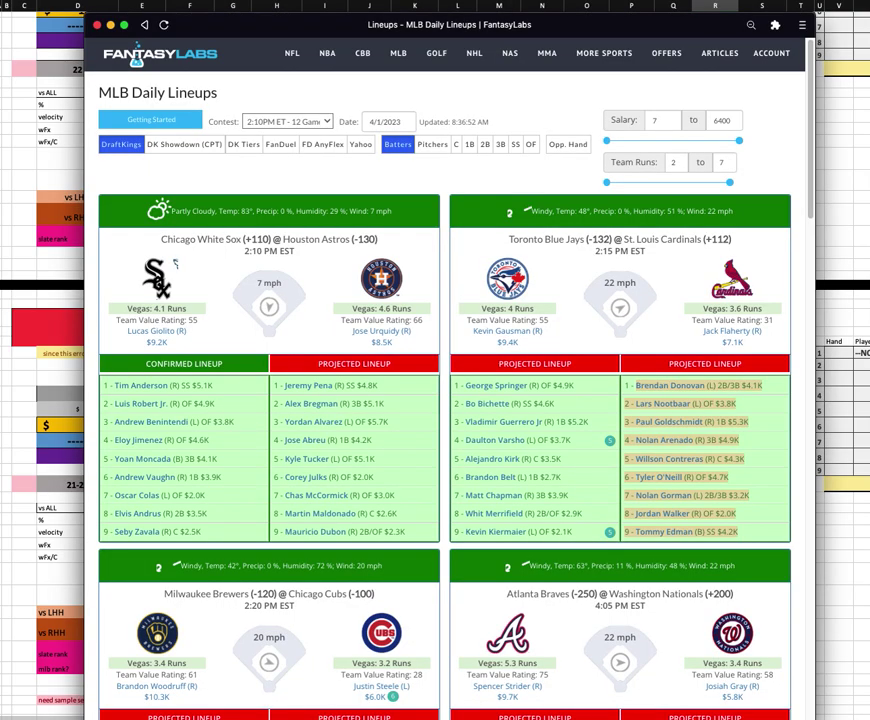
scroll(245, 330, "down", 5)
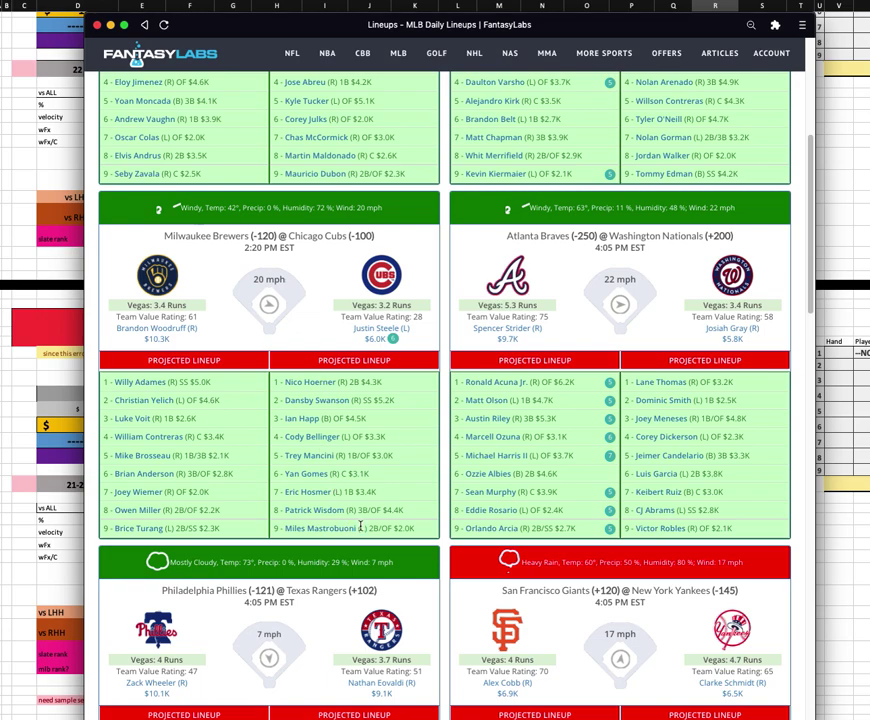
- Review the Chicago Cubs projected lineup, checking the first, second and fourth hitters and their salaries
left_click_drag(280, 382, 388, 387)
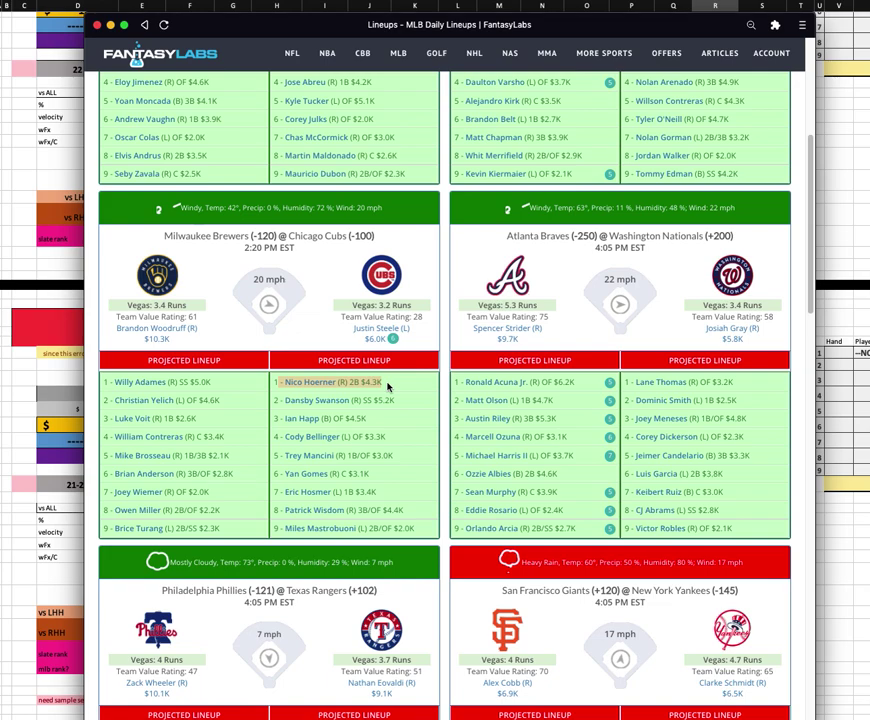
left_click(388, 387)
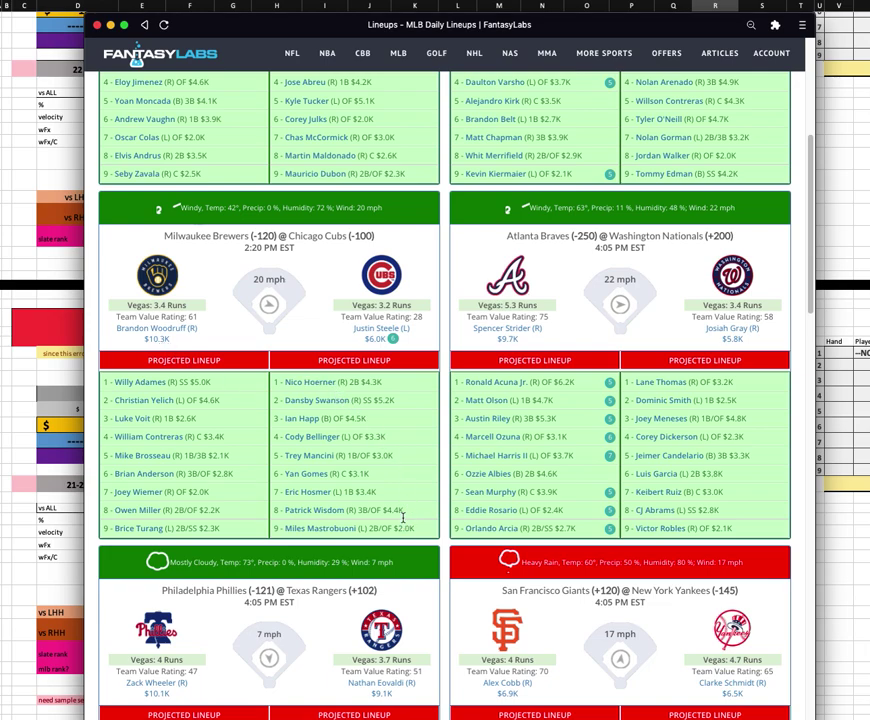
left_click_drag(396, 401, 286, 401)
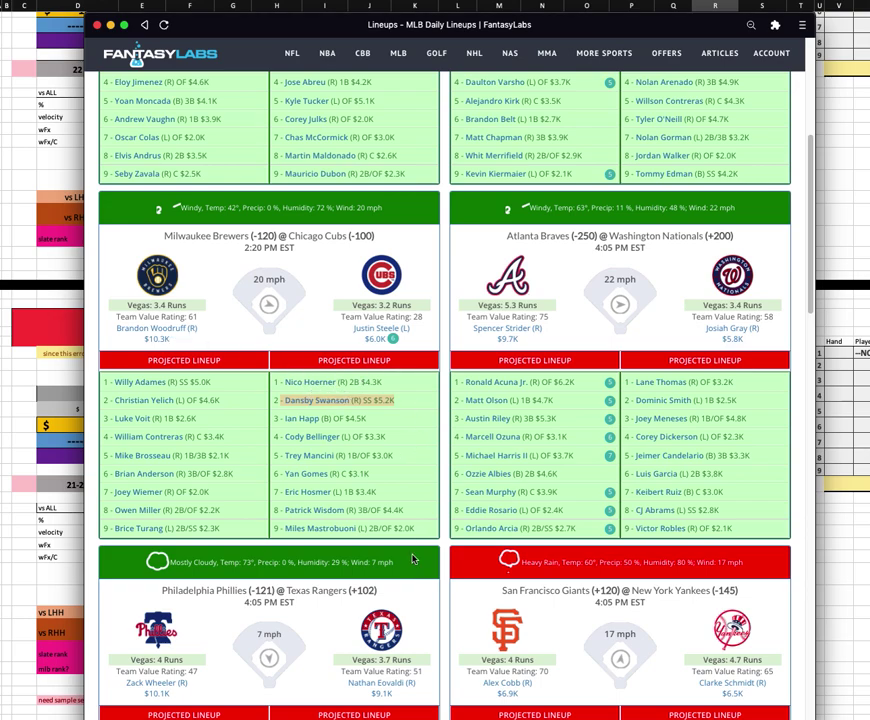
left_click(275, 436)
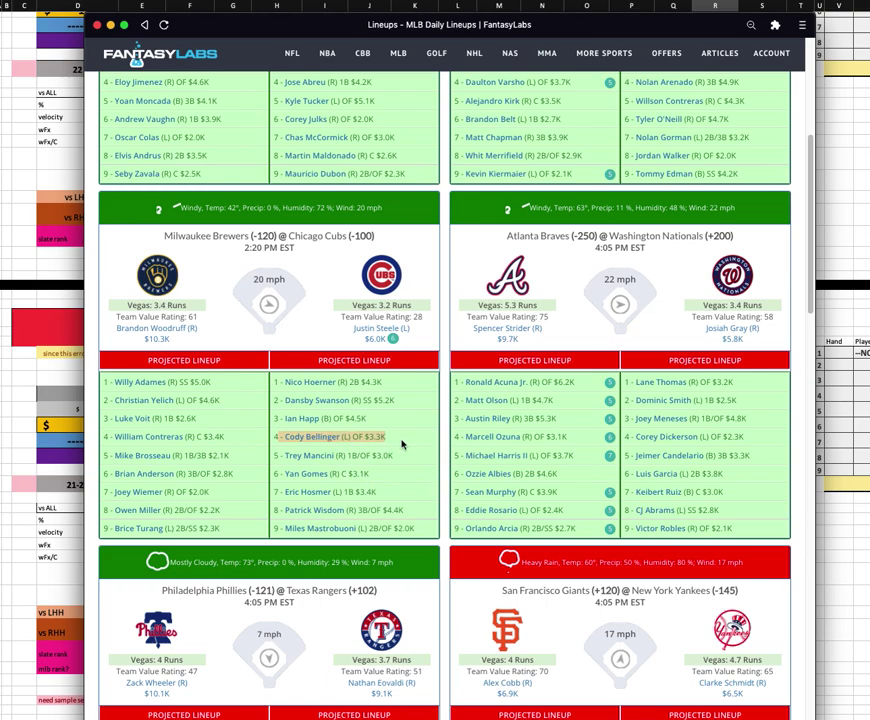
- Compare the Brewers starter's salary with the Atlanta Braves starter's, and recheck the Cubs leadoff hitter
left_click(147, 342)
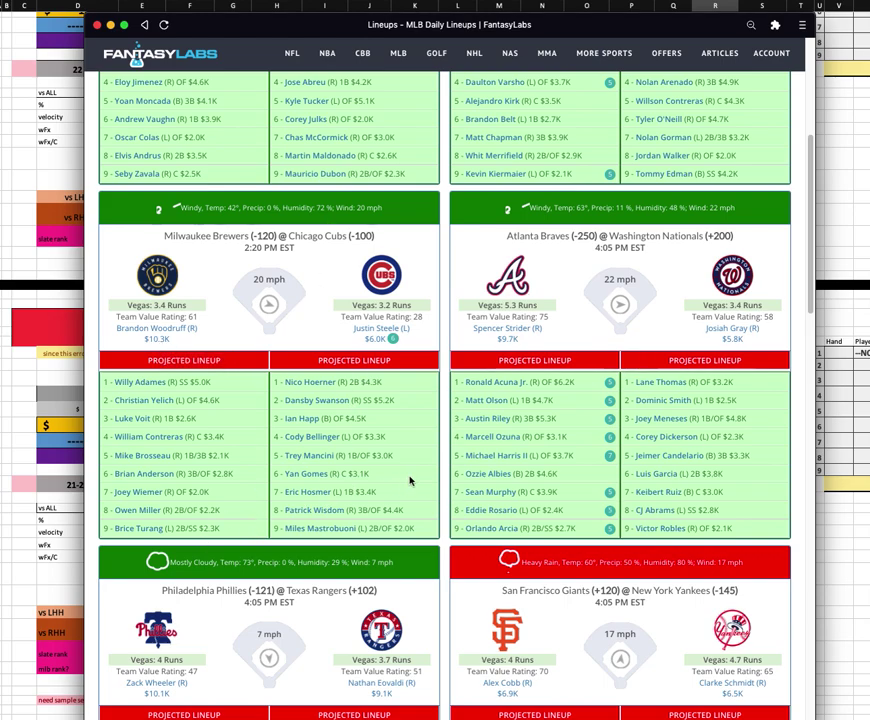
left_click_drag(474, 326, 466, 378)
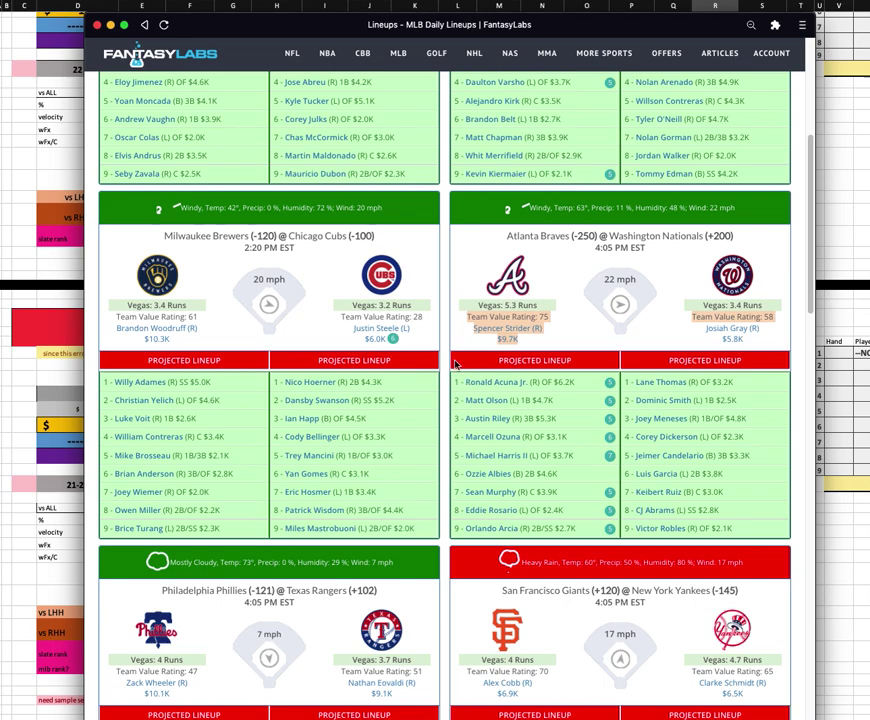
left_click(212, 342)
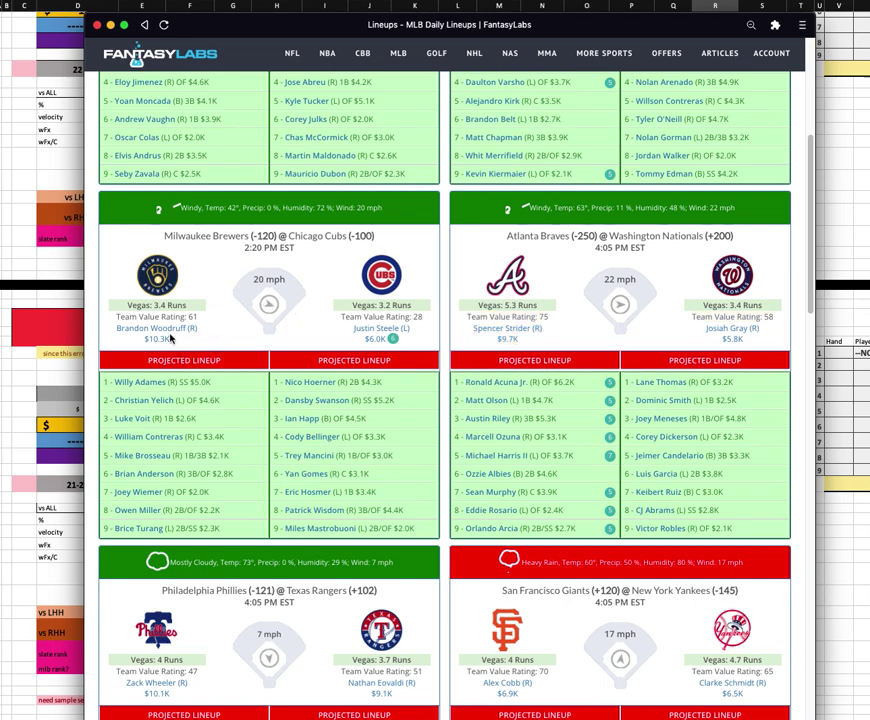
left_click_drag(392, 386, 292, 396)
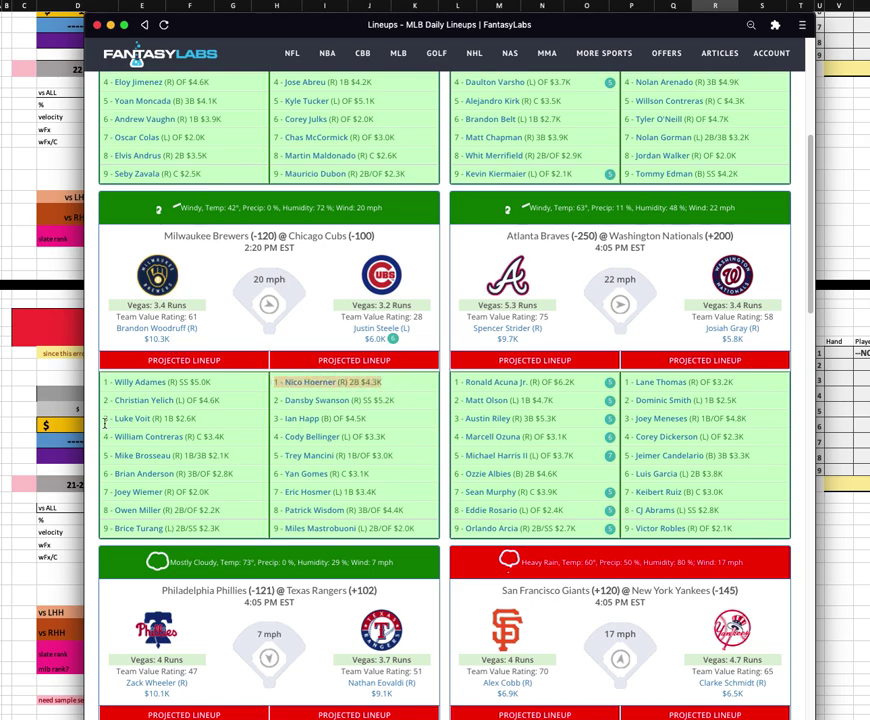
- Return to the matchup spreadsheet and examine the Brewers' K%, wRC+, ISO and wOBA against left-handed pitching
left_click(48, 386)
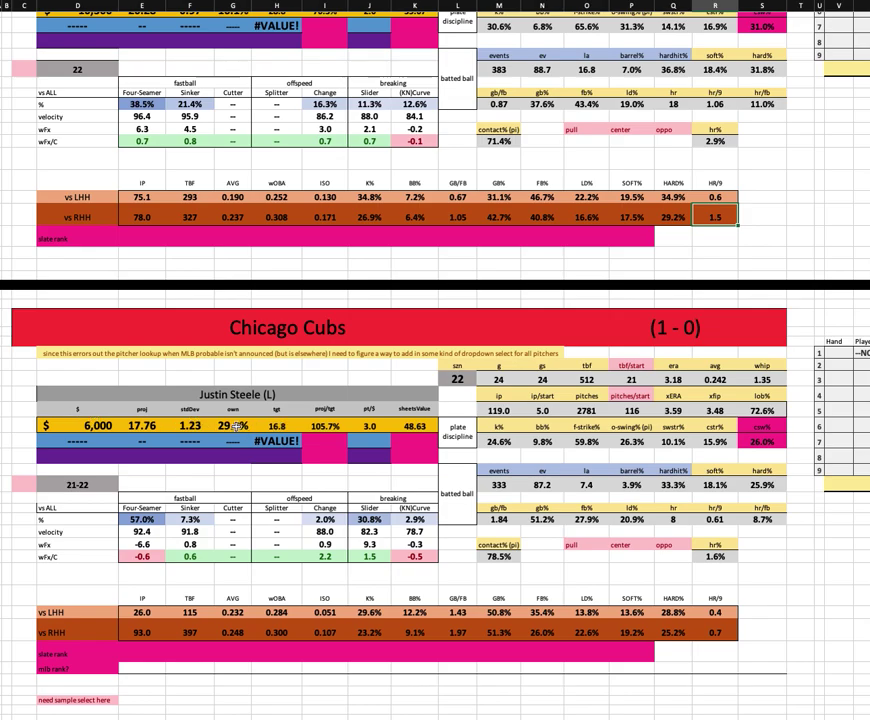
scroll(628, 378, "right", 10)
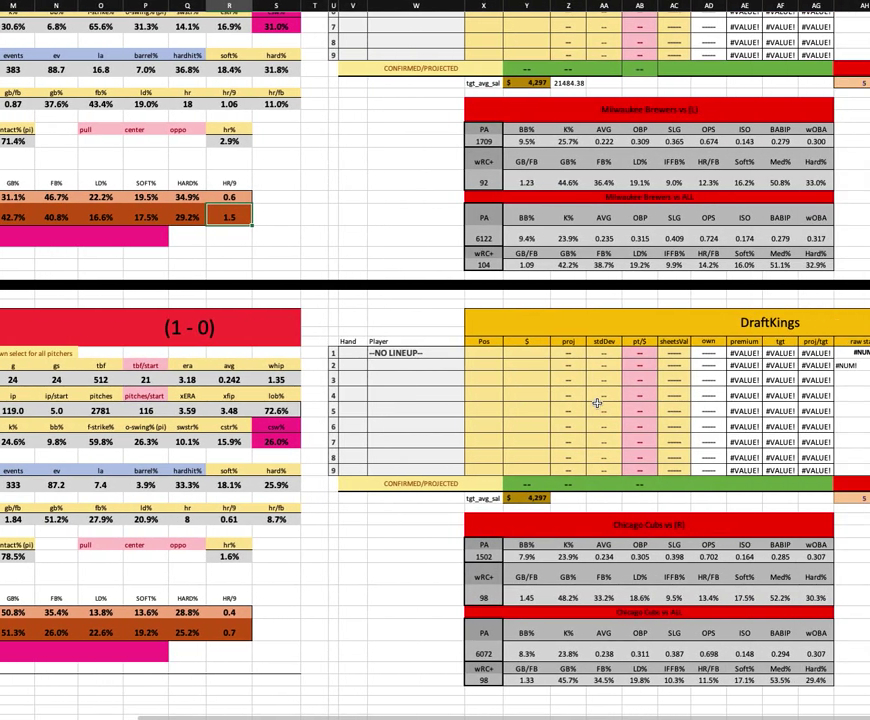
scroll(518, 394, "up", 4)
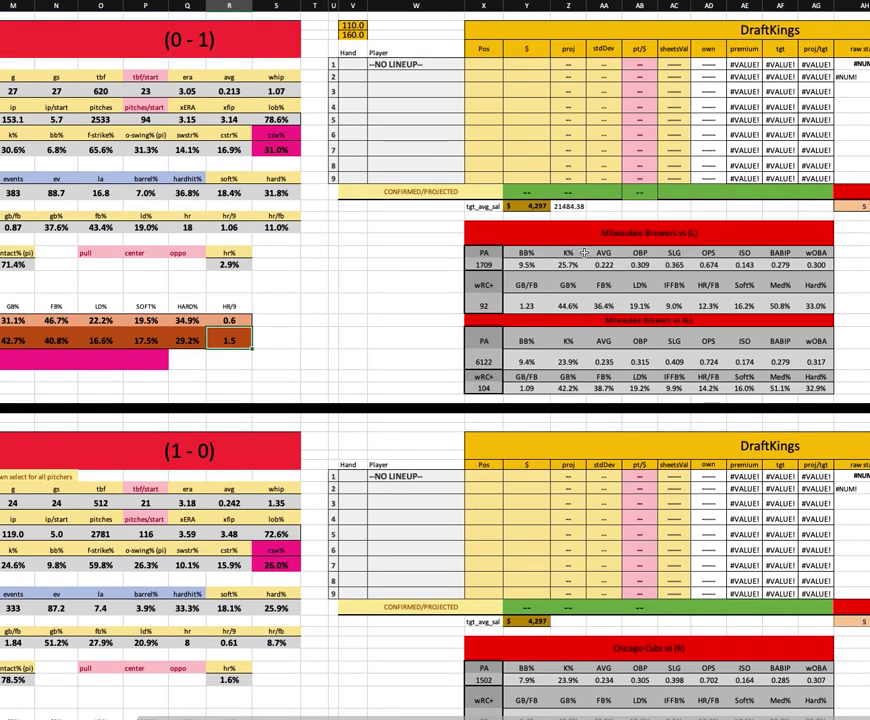
left_click(567, 265)
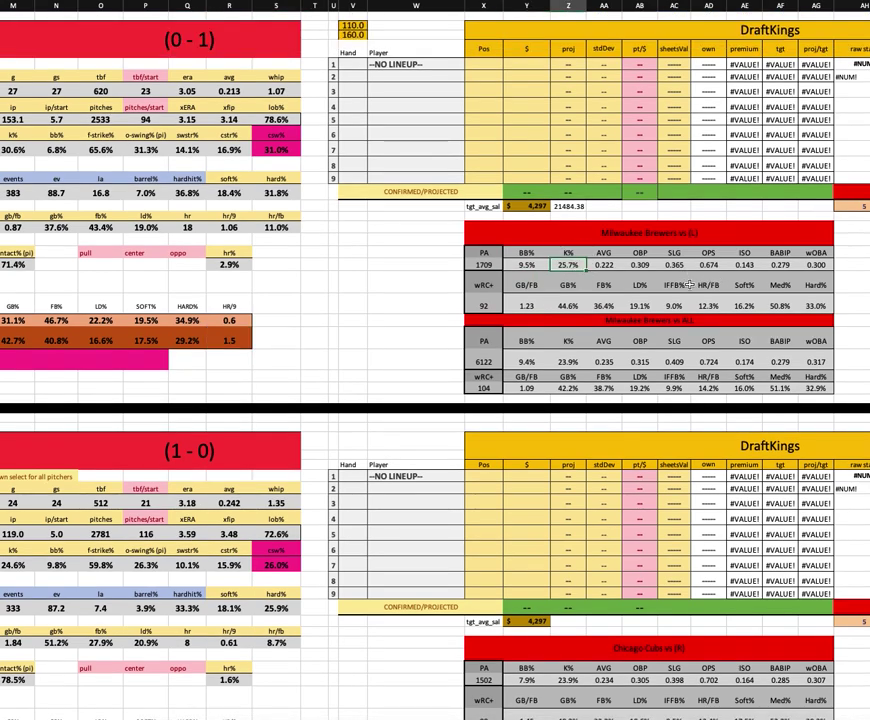
key("Left")
key("Left")
key("Down")
key("Down")
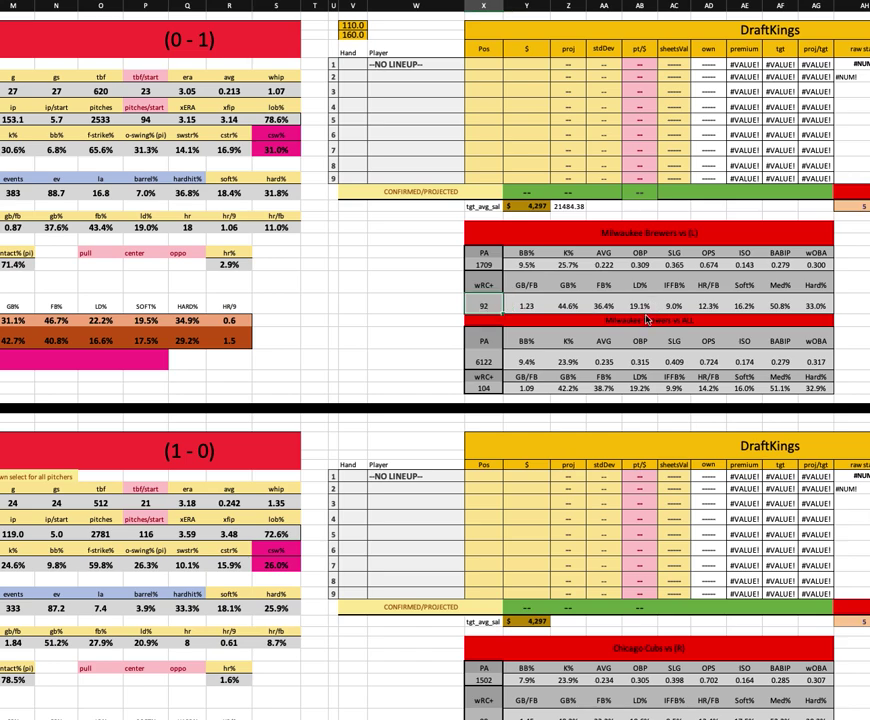
left_click(737, 268)
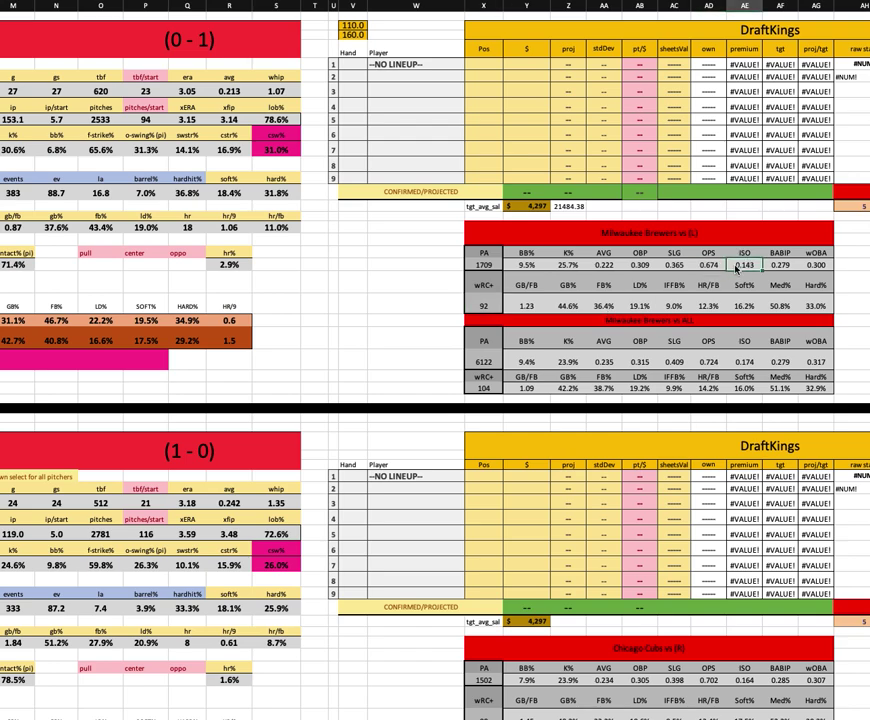
left_click(818, 267)
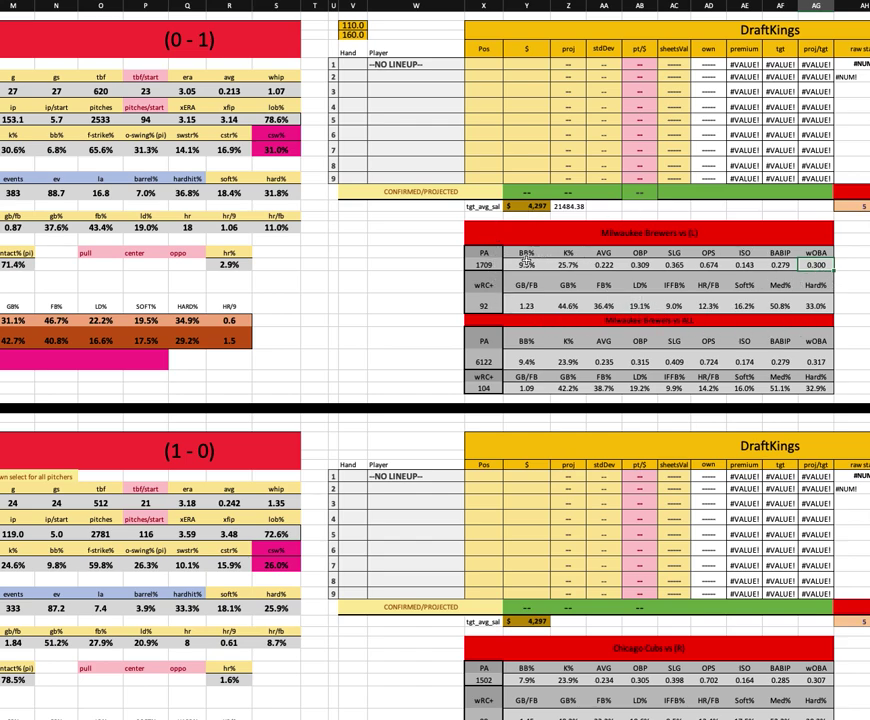
- Review the Cubs starter's walk and strikeout rates, salary, projected ownership and projected points
scroll(526, 264, "left", 8)
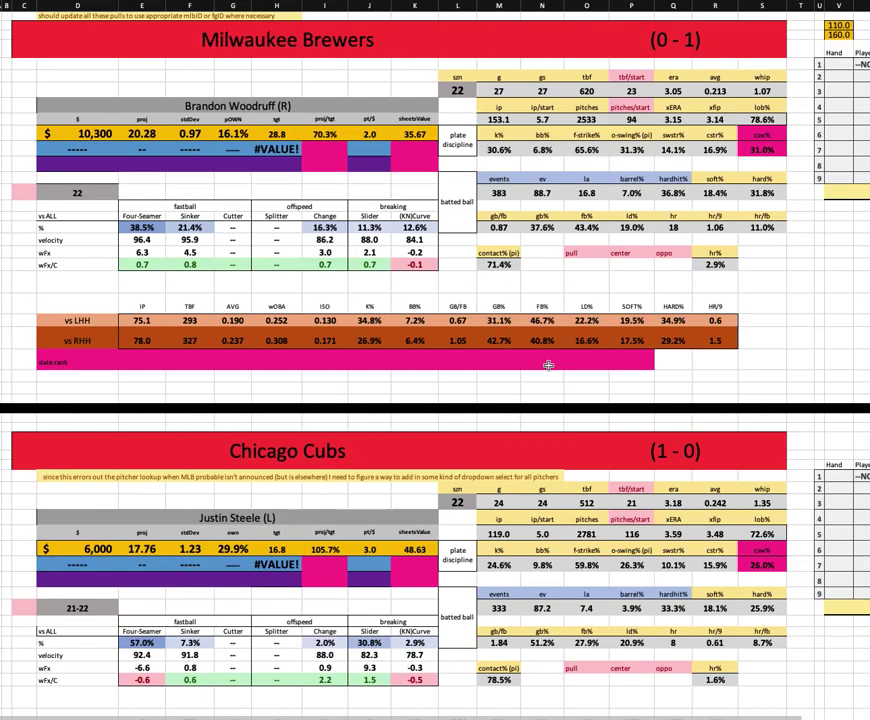
left_click(542, 565)
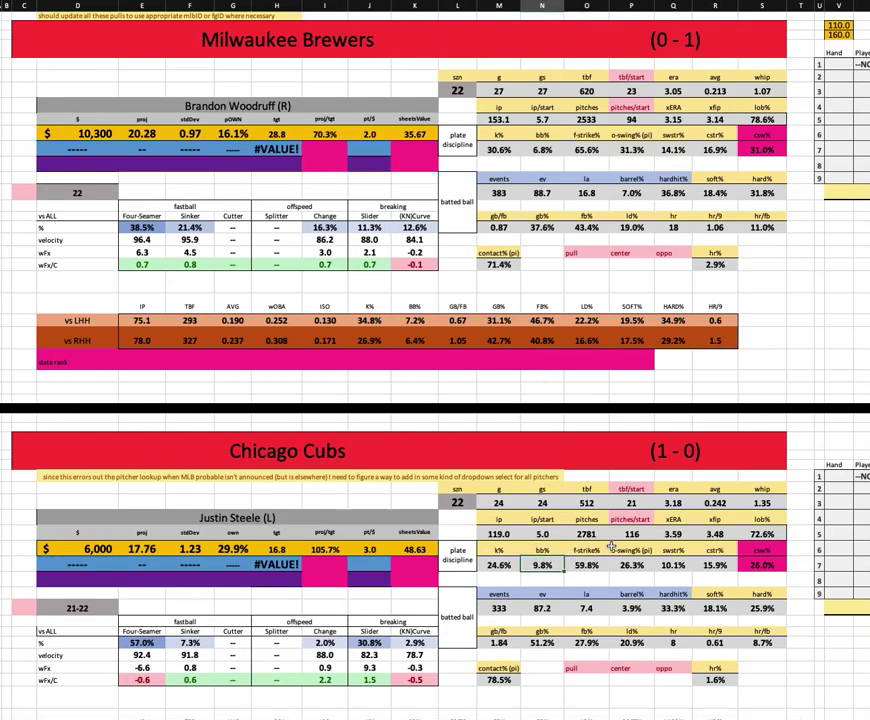
scroll(597, 513, "down", 1)
scroll(597, 515, "down", 4)
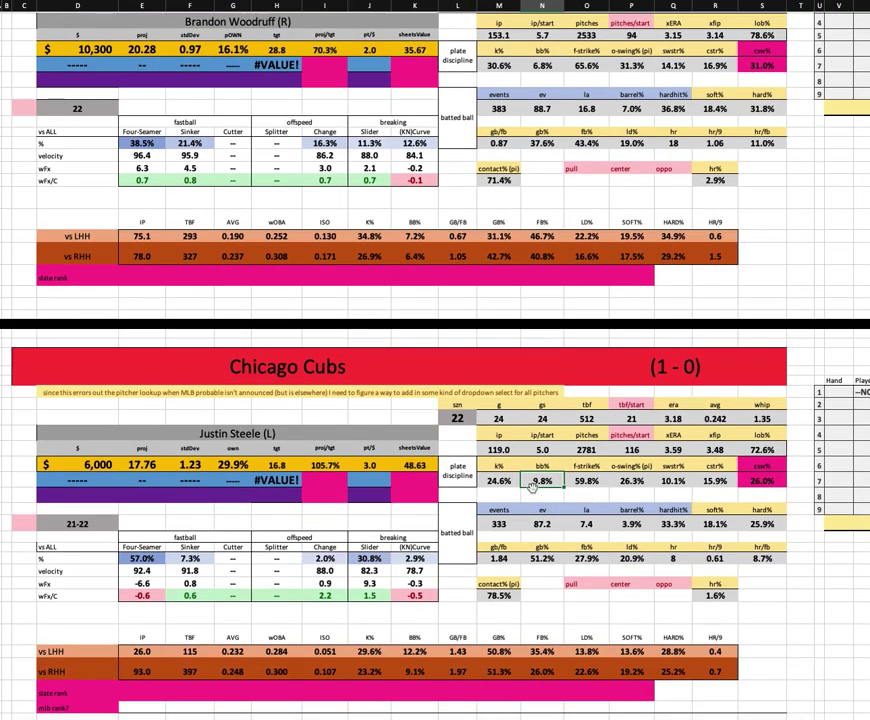
left_click(505, 481)
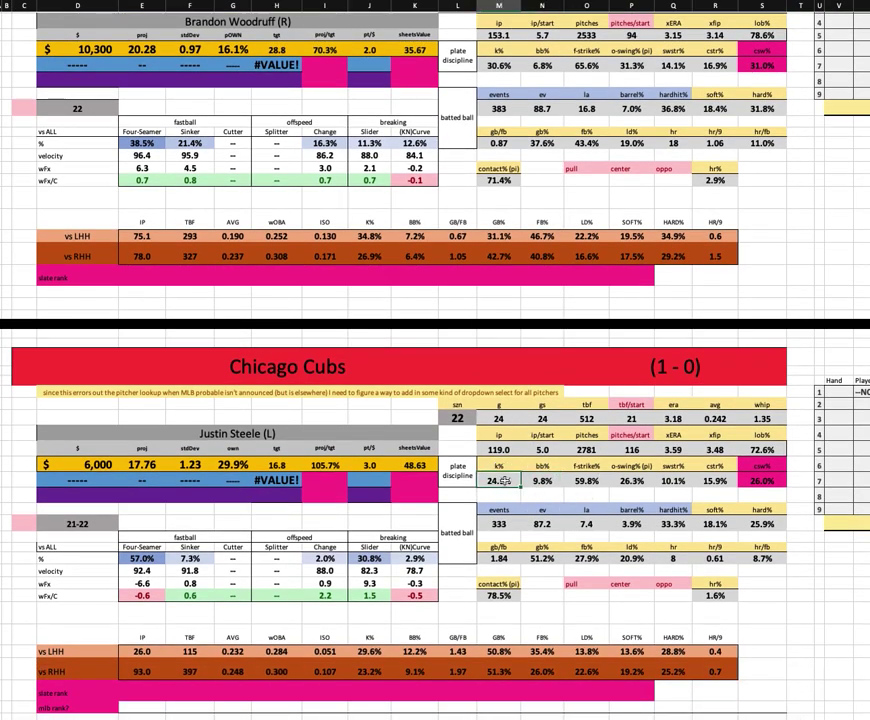
left_click(100, 464)
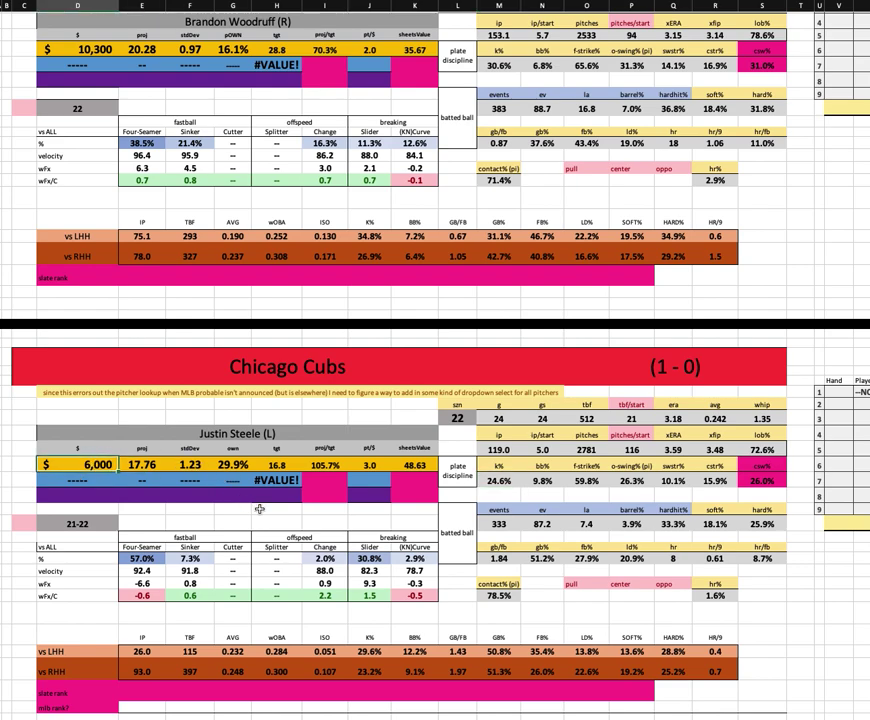
left_click(238, 465)
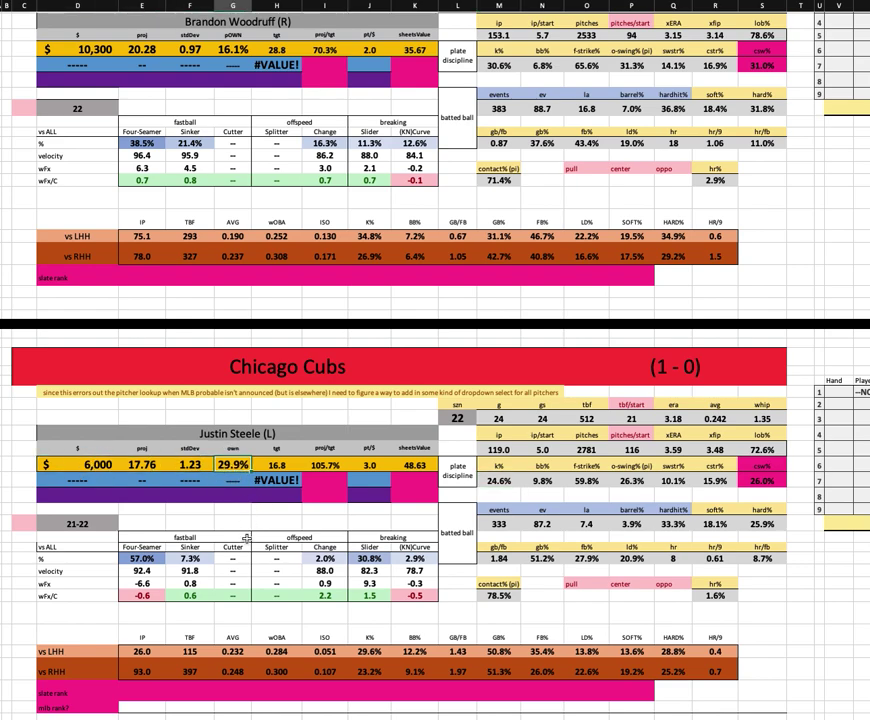
scroll(245, 533, "down", 1)
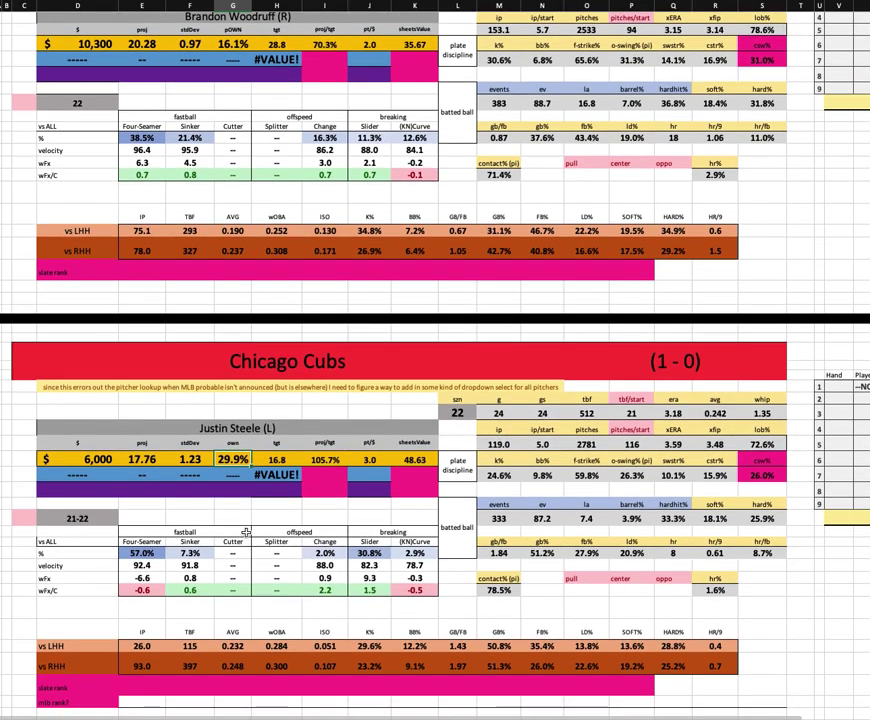
scroll(245, 533, "down", 2)
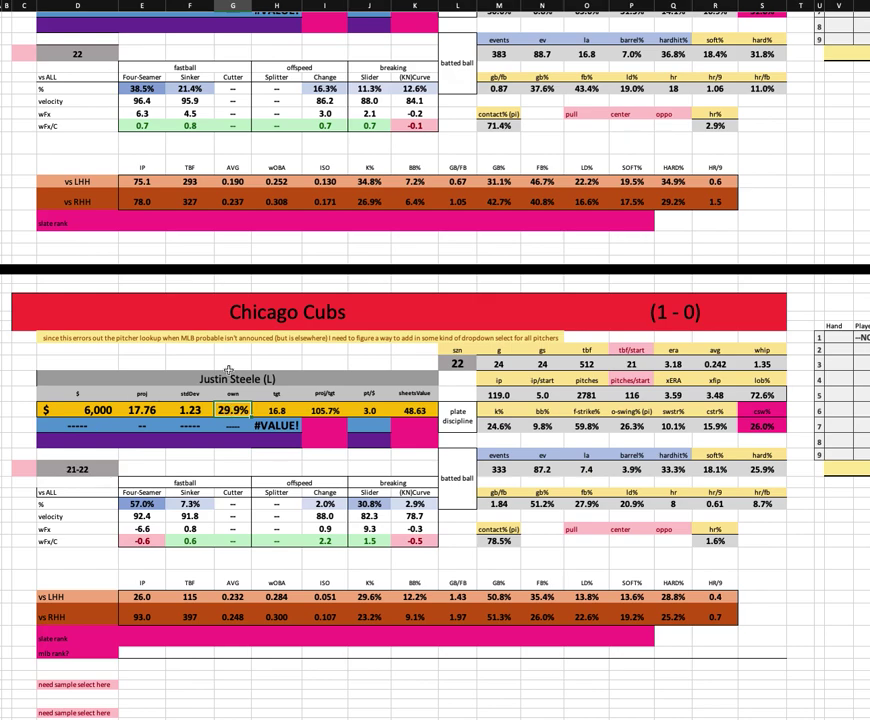
left_click(152, 410)
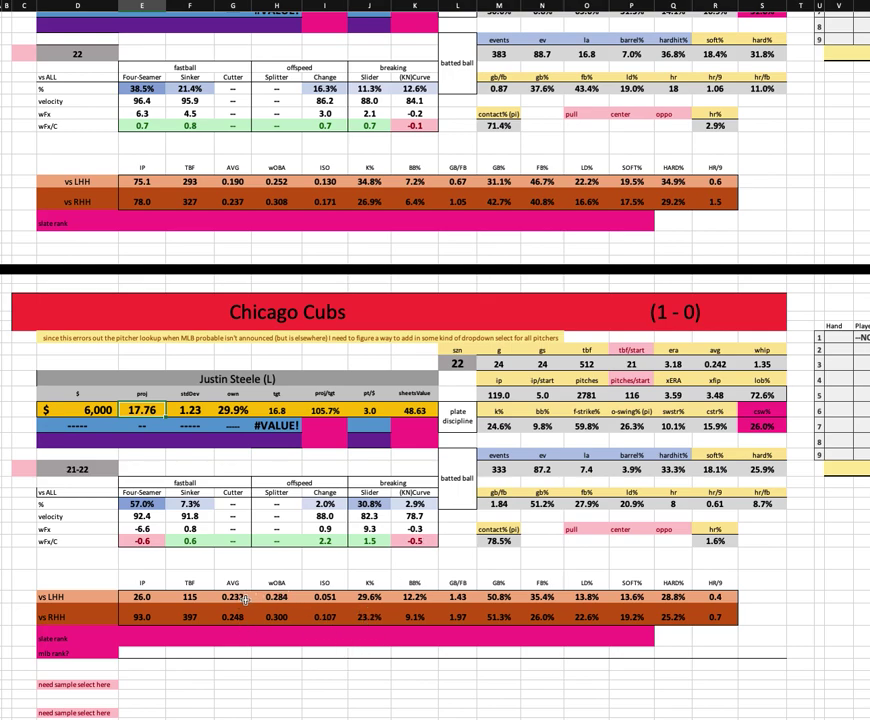
- Compare the Cubs starter's AVG, ISO and HR/9 splits against left-handed and right-handed hitters
left_click_drag(243, 596, 243, 617)
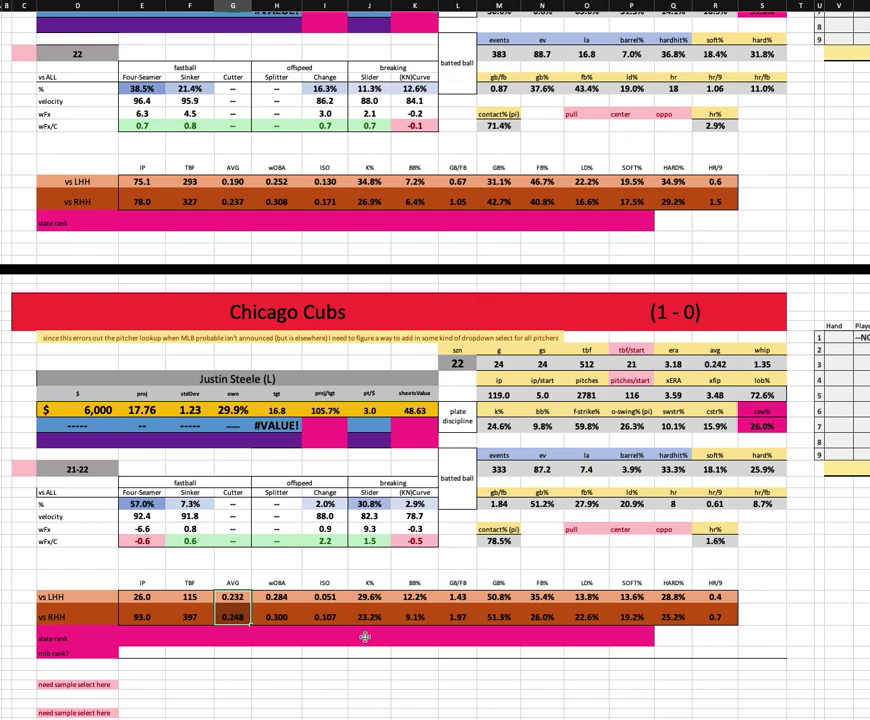
left_click_drag(325, 596, 330, 617)
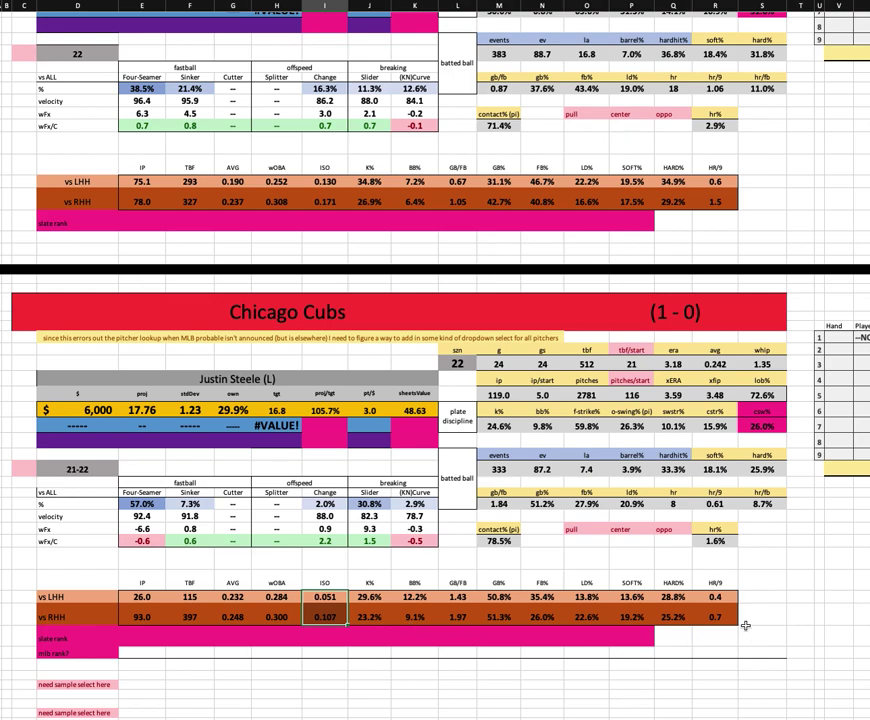
left_click_drag(716, 596, 720, 617)
- Check the Cubs starter's ground-ball to fly-ball ratio, barrel rate and overall strikeout rate
left_click(498, 503)
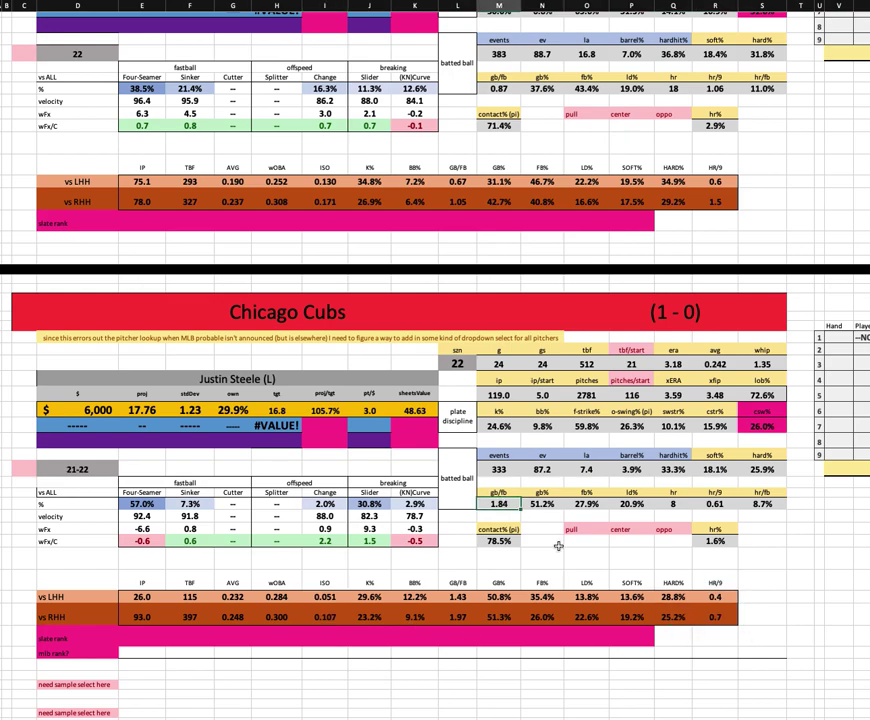
left_click(632, 470)
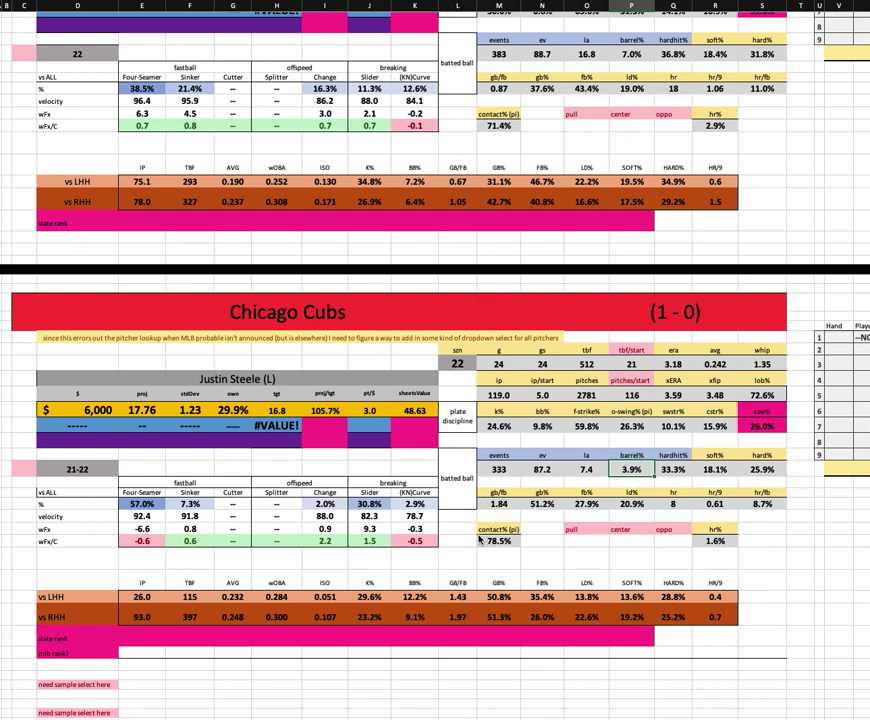
left_click(500, 426)
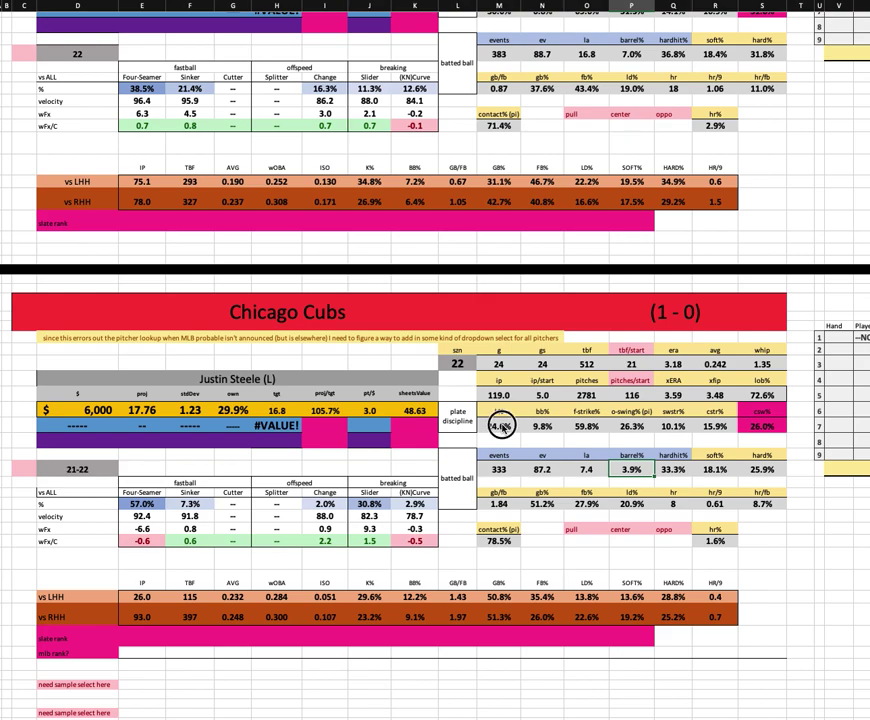
left_click(519, 503)
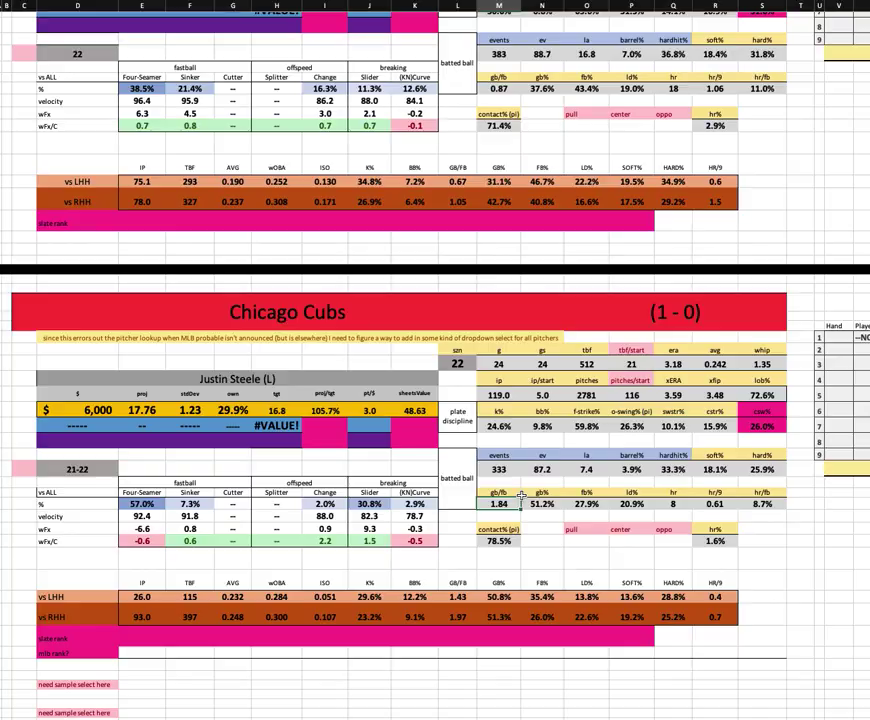
- Compare both starters' salary and ownership figures in the Brewers–Cubs matchup, ending on the Cubs starter's salary
scroll(521, 496, "up", 5)
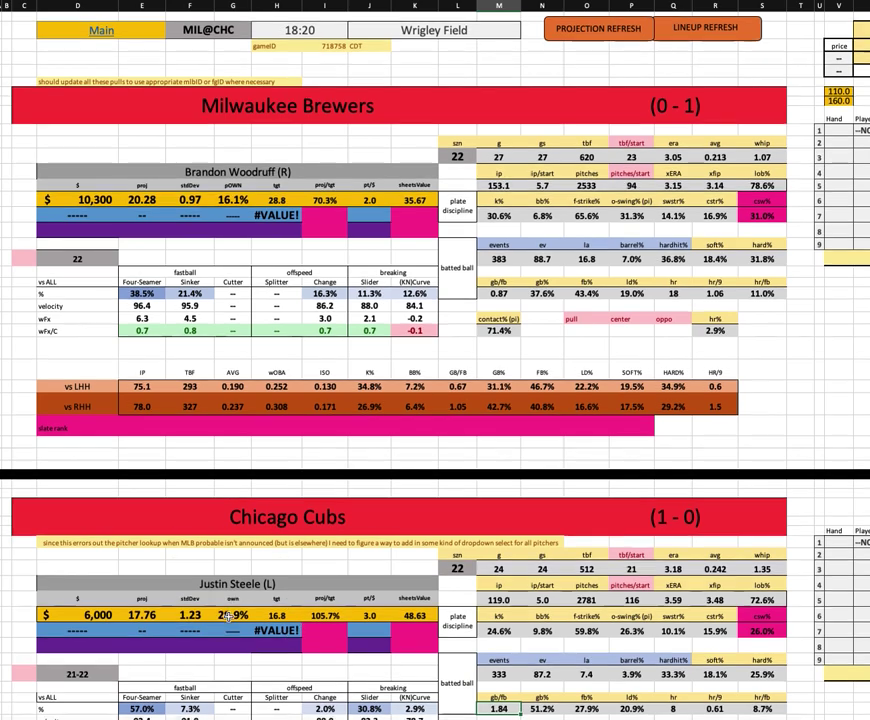
scroll(116, 560, "down", 3)
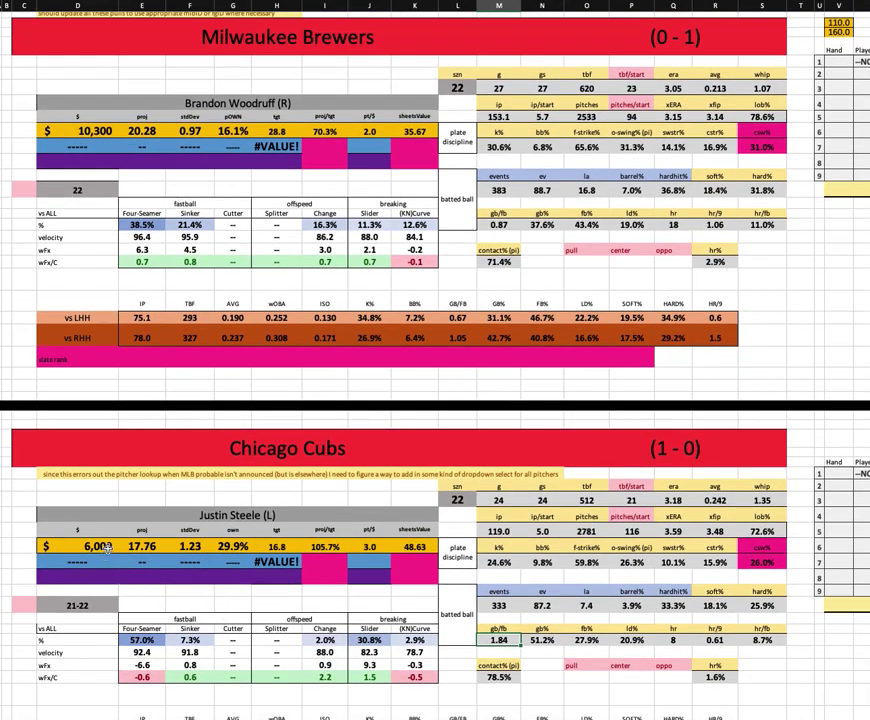
scroll(116, 546, "up", 3)
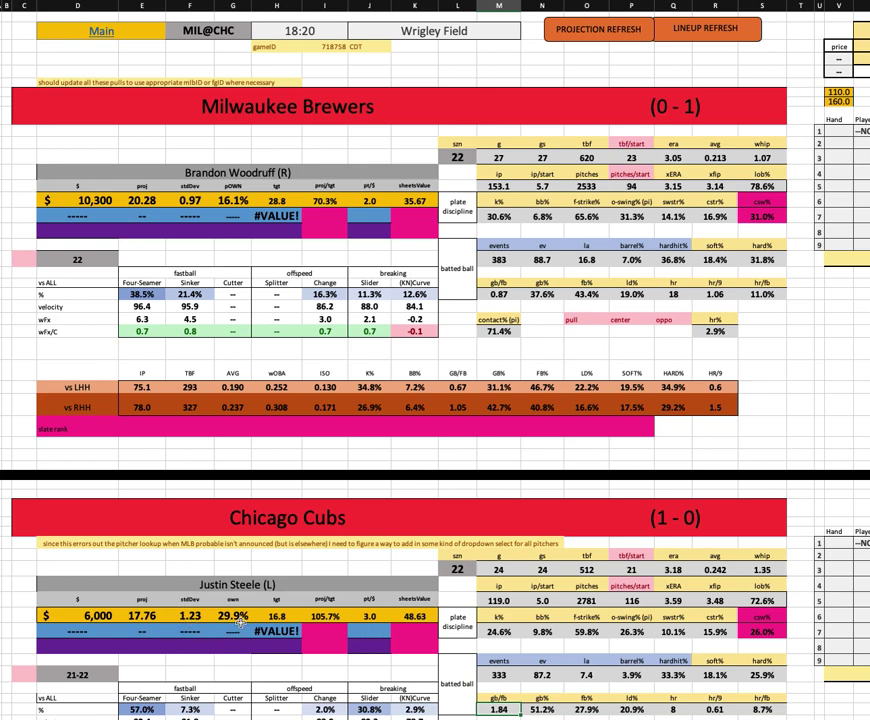
left_click(100, 615)
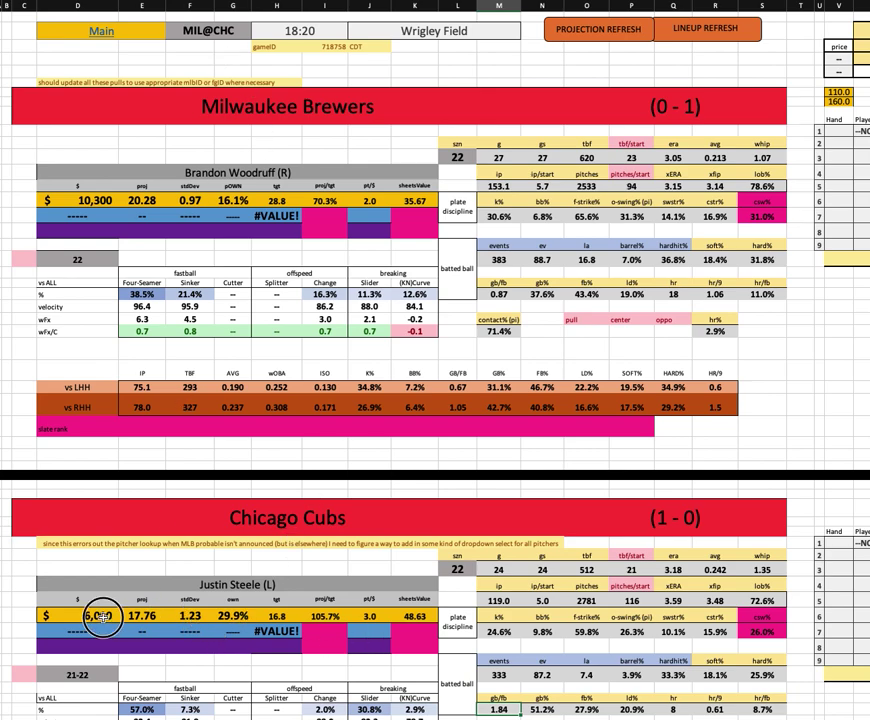
- Switch the matchup to PHI@TEX and check the Phillies starter's projected ownership, K% and barrel%
left_click(176, 24)
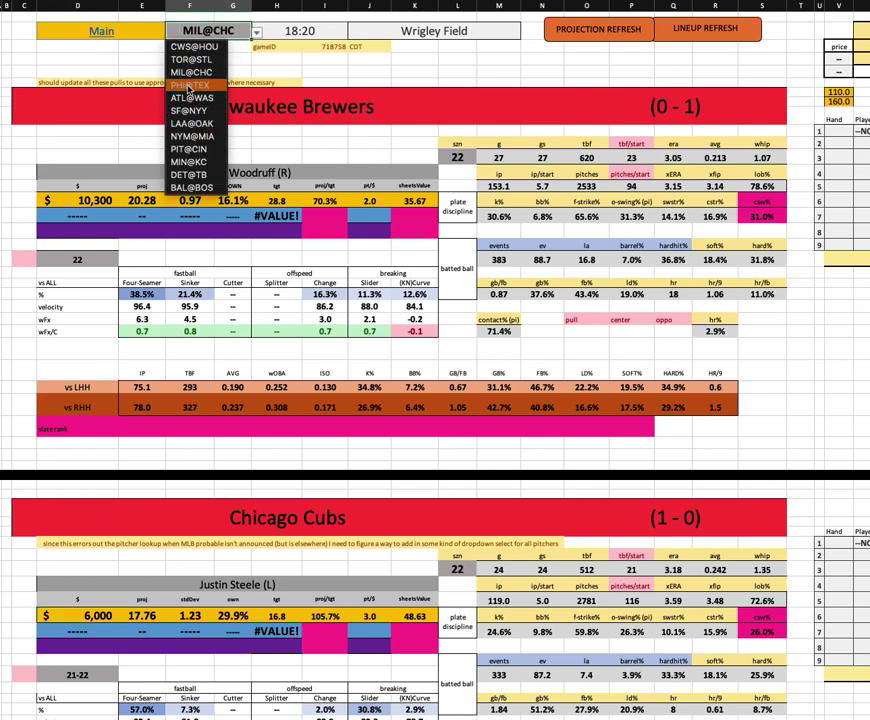
key("Return")
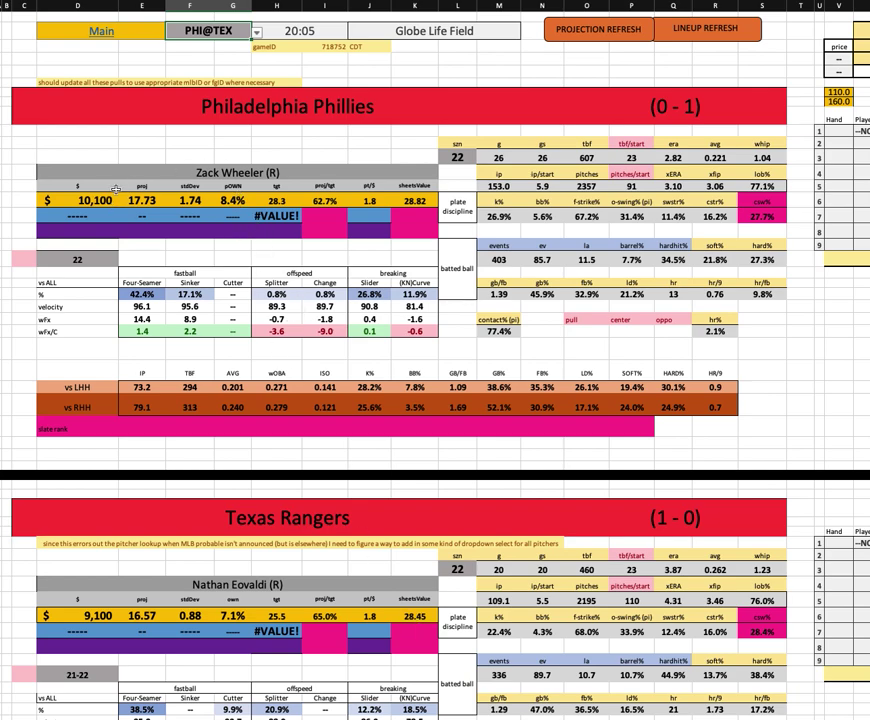
left_click(230, 200)
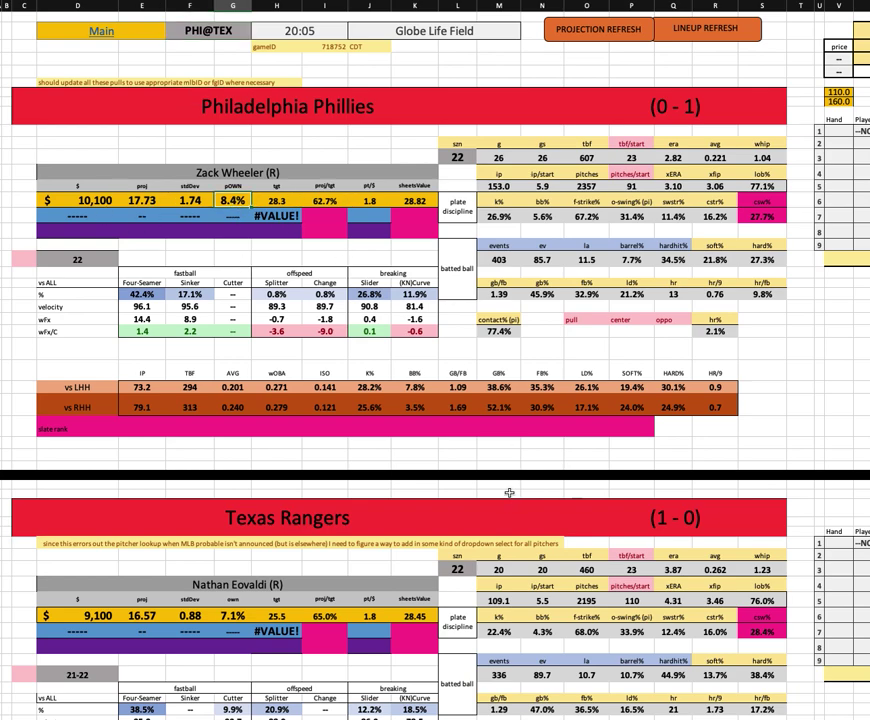
left_click(490, 216)
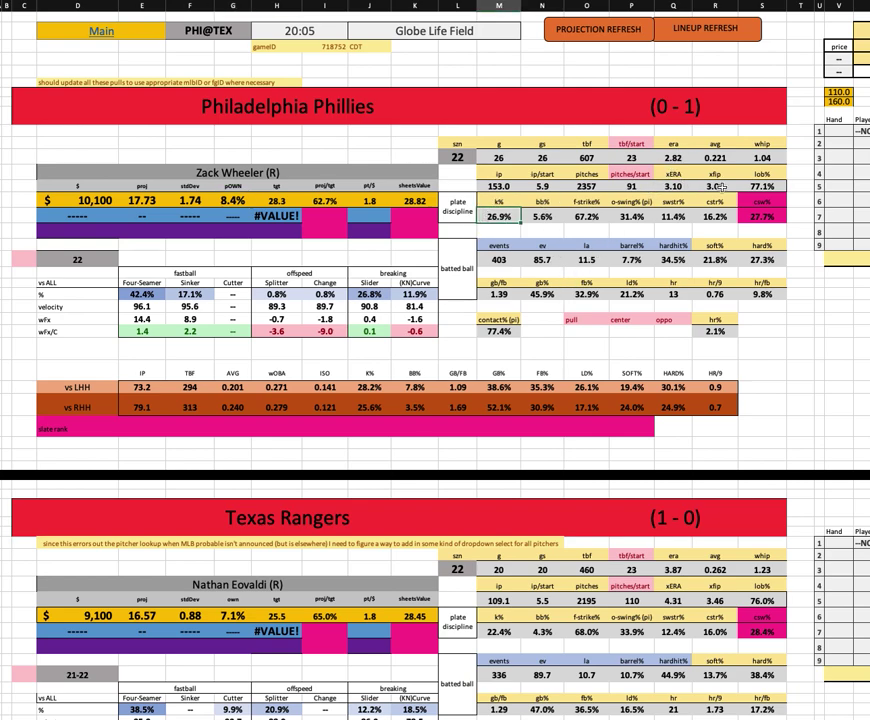
left_click(632, 259)
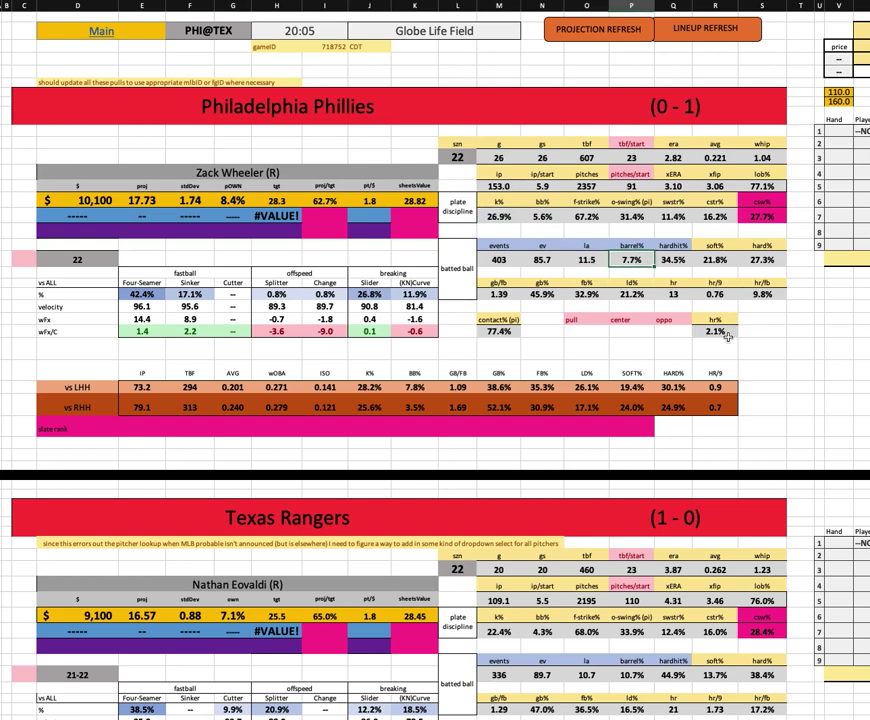